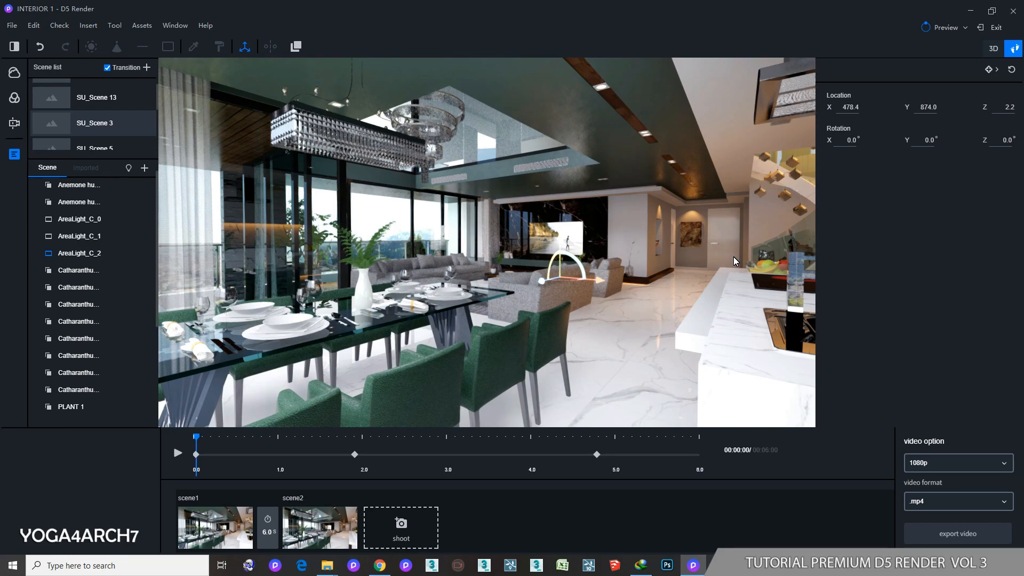
Leave the INTERIOR 1 project for the welcome screen, saving its unsaved changes
click(13, 26)
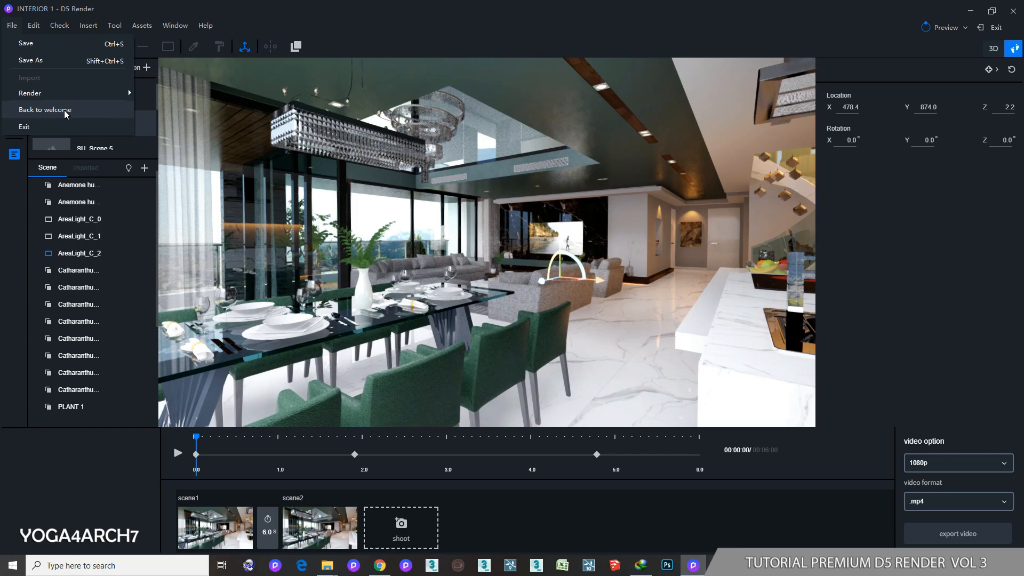
key(Escape)
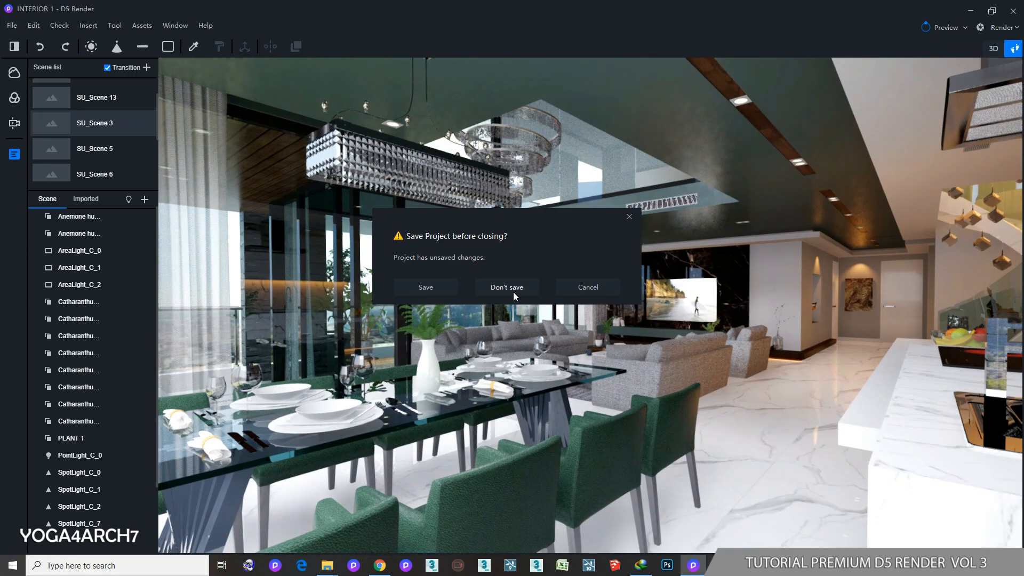
click(432, 289)
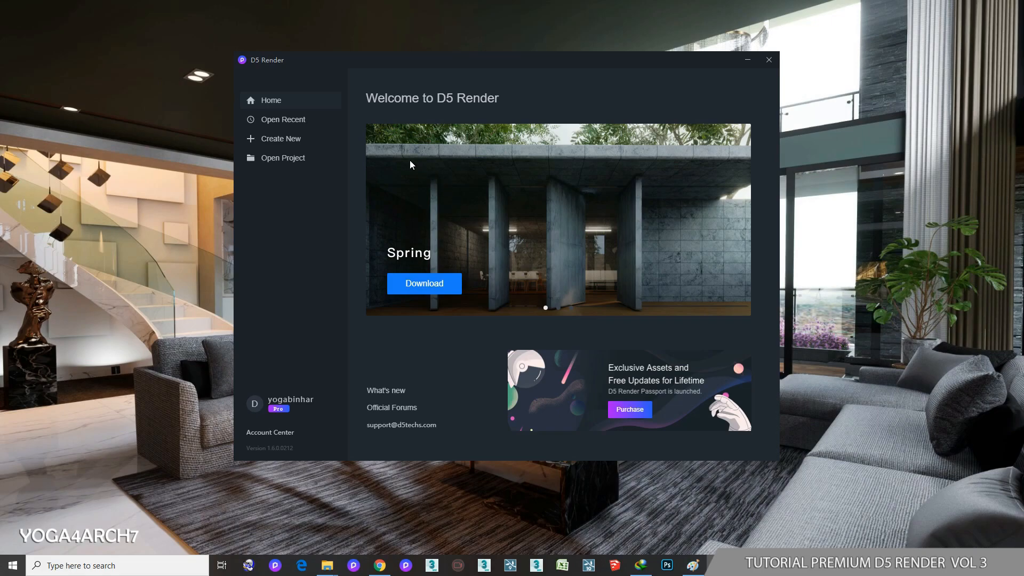
Open the project fix.drs from the scene/fix folder of TUTORIAL PREMIUM D5 RENDER on drive D
click(285, 157)
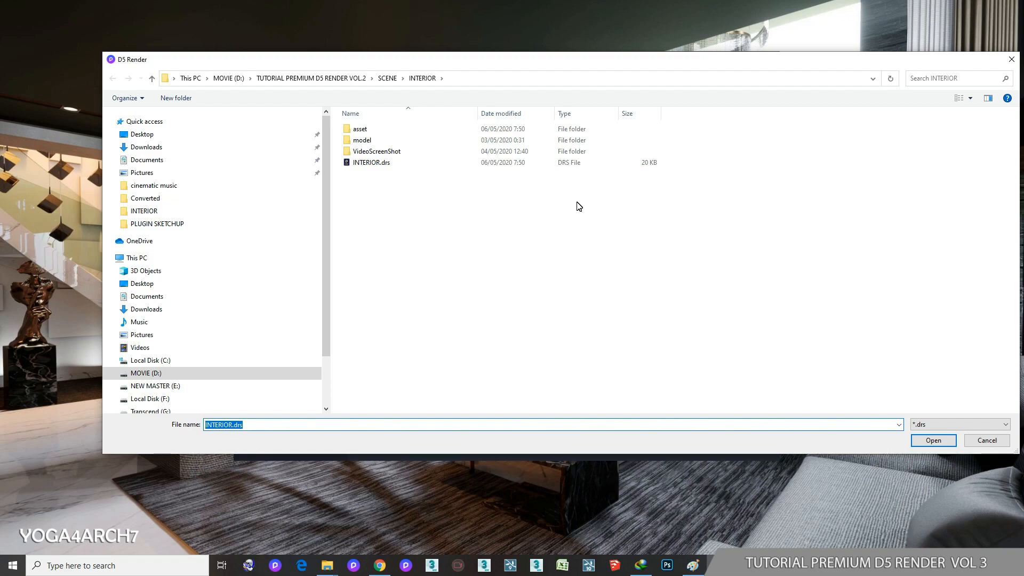
click(191, 376)
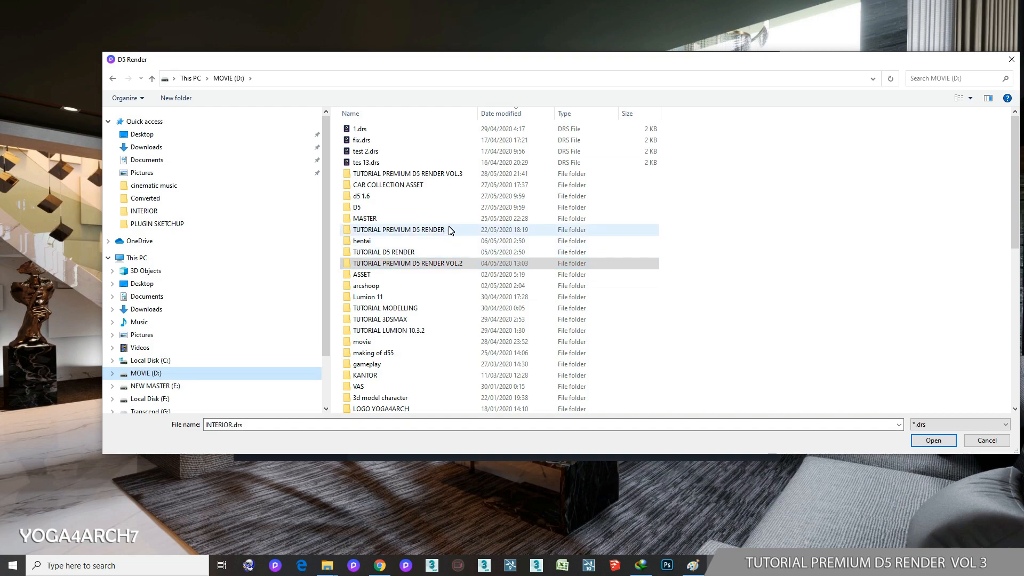
double_click(459, 231)
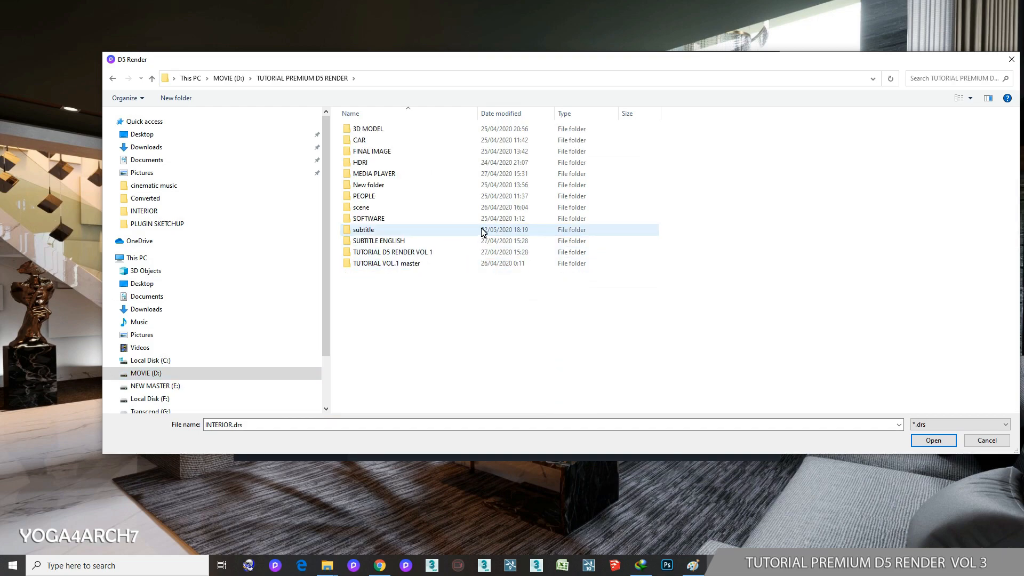
double_click(408, 208)
double_click(391, 133)
click(379, 180)
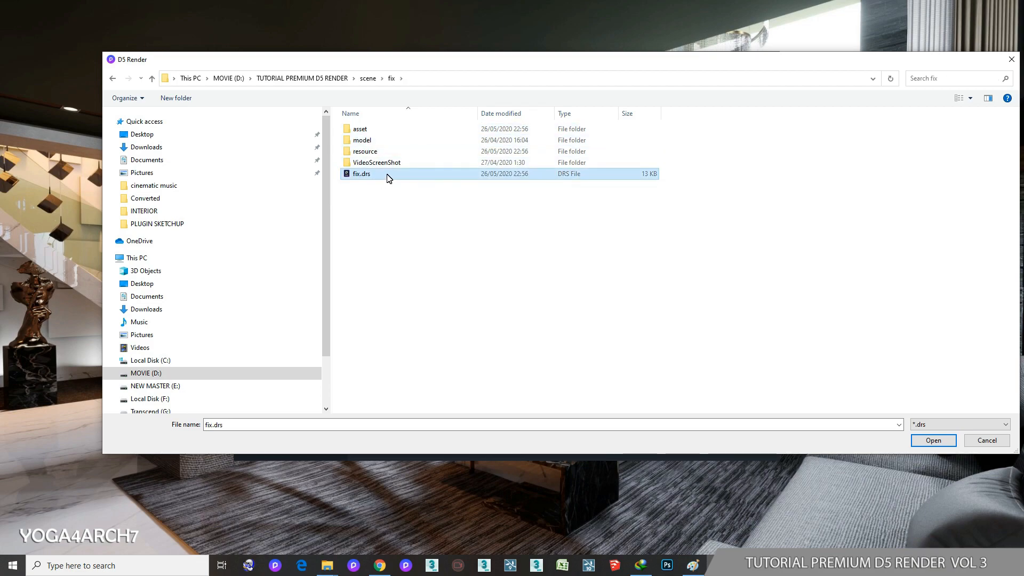
double_click(387, 176)
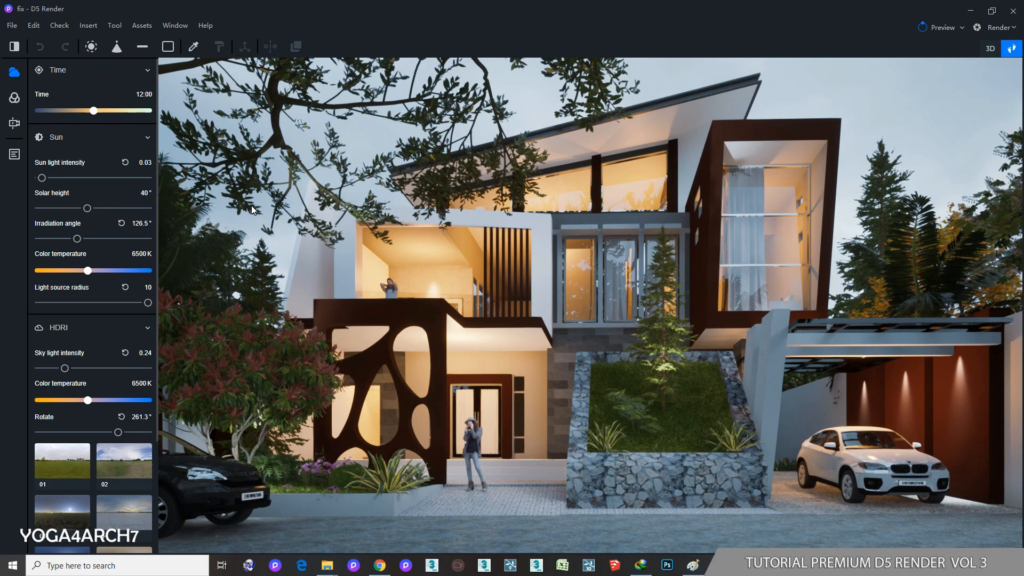
Show SU_Scene 2 from the scene list and delete the person standing at the house entrance
click(14, 154)
click(60, 92)
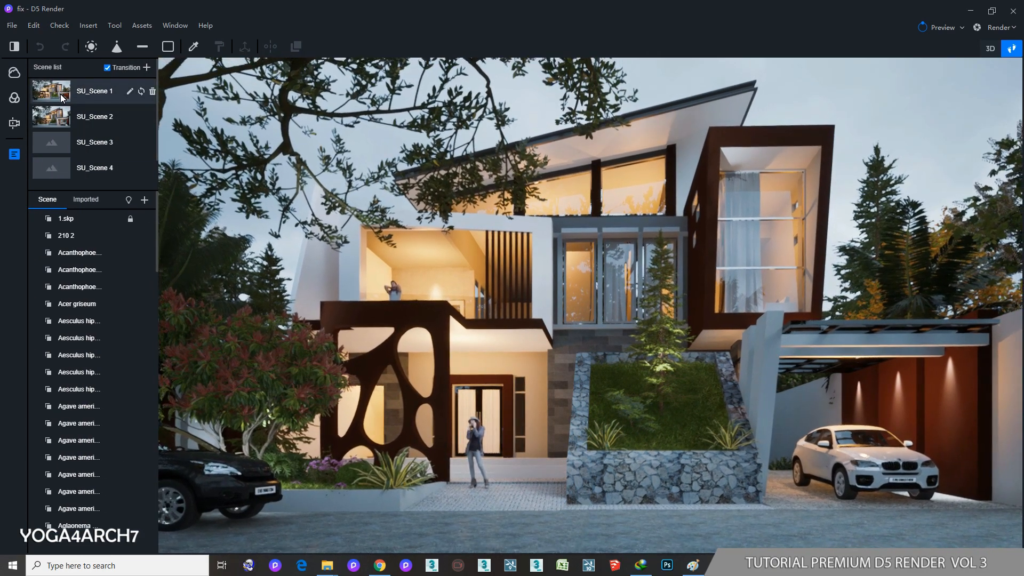
click(56, 112)
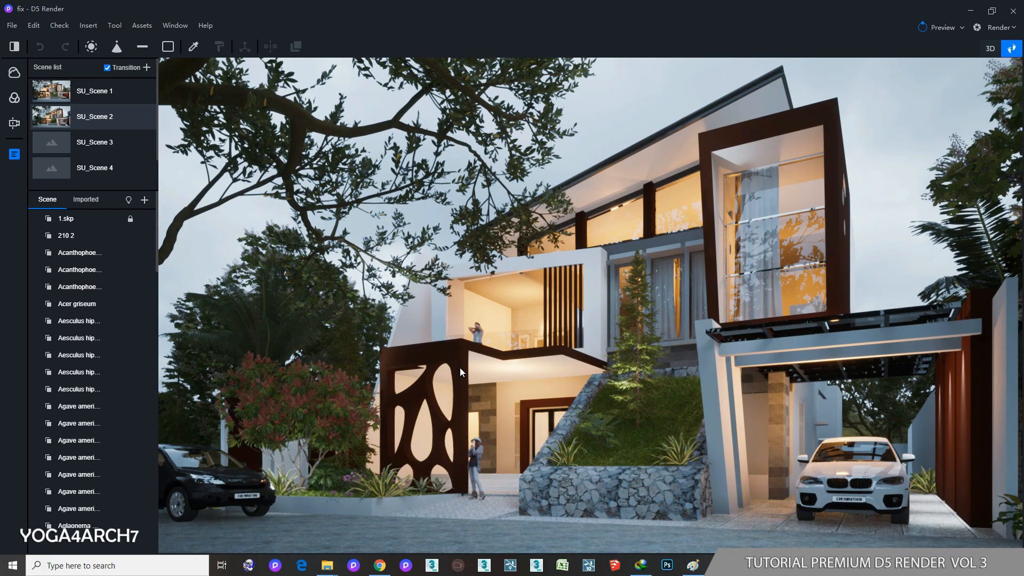
scroll(437, 421, up, 5)
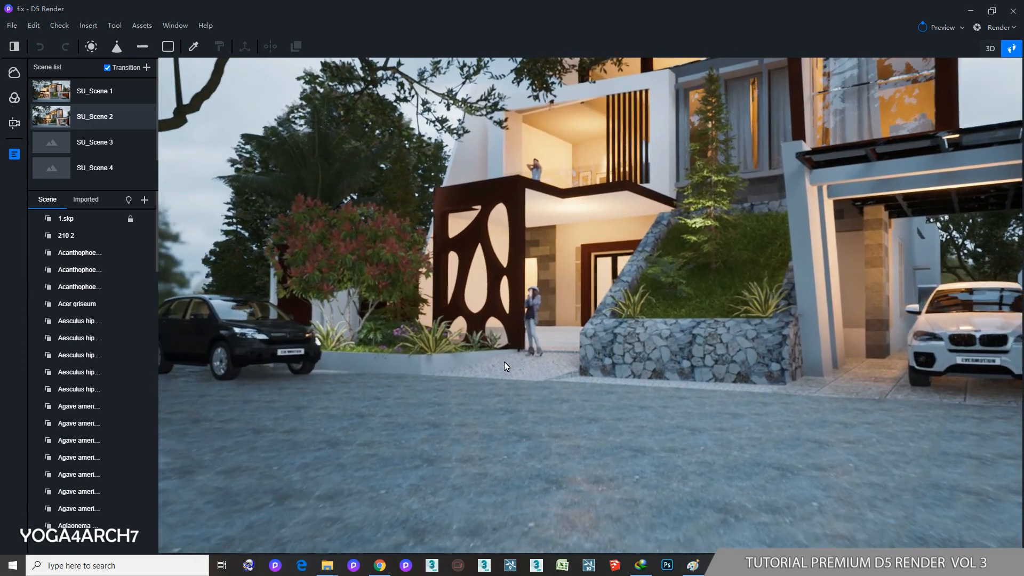
click(531, 303)
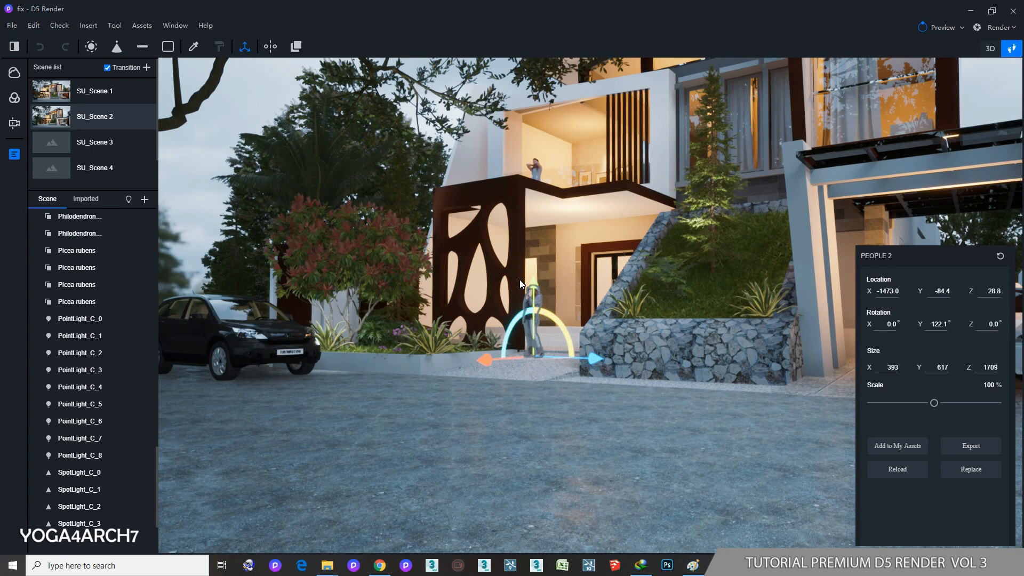
key(Delete)
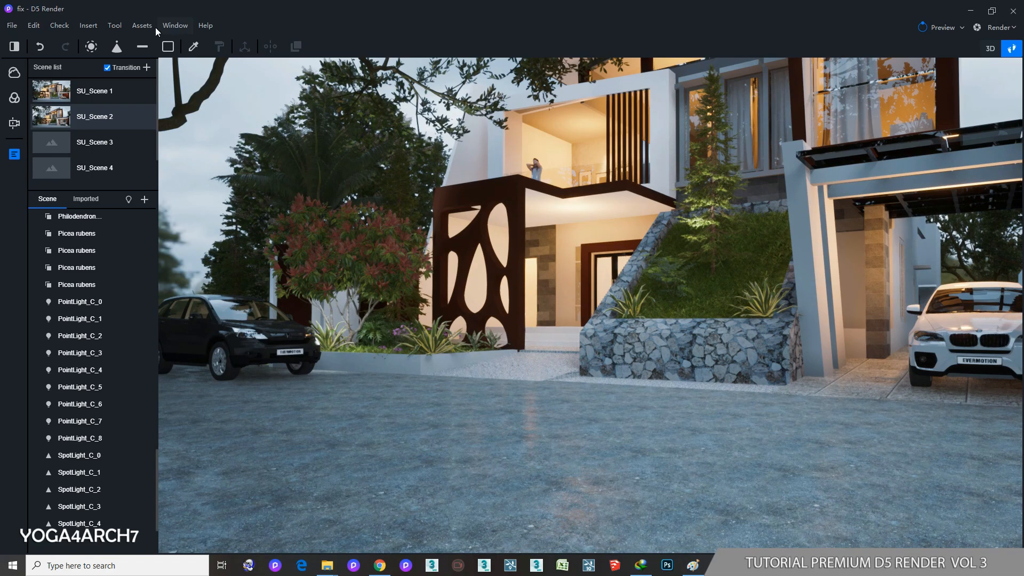
Browse the Man models in the asset library and download Mason Walking and Kai Standing
click(141, 25)
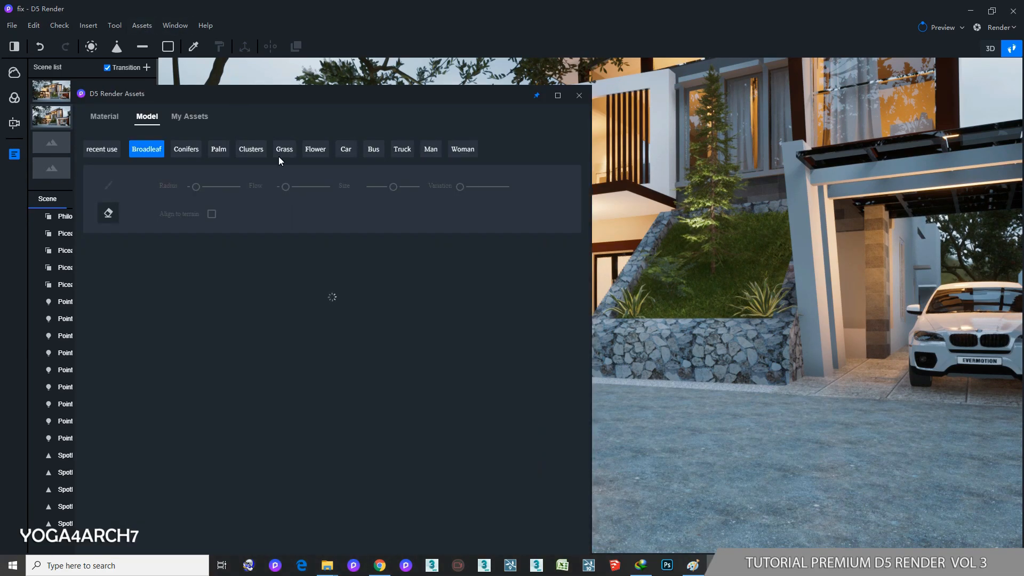
click(432, 151)
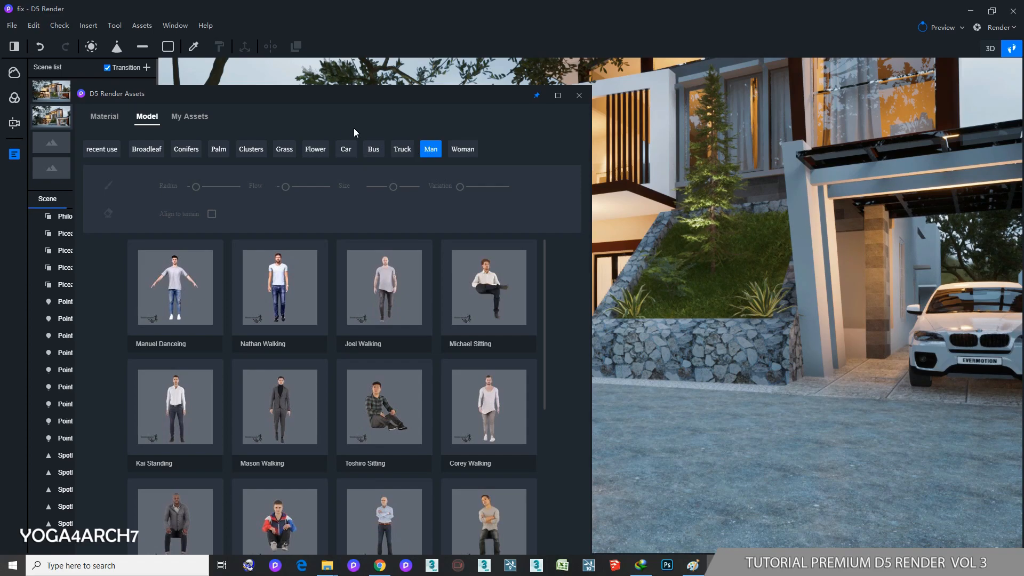
drag(337, 100, 291, 36)
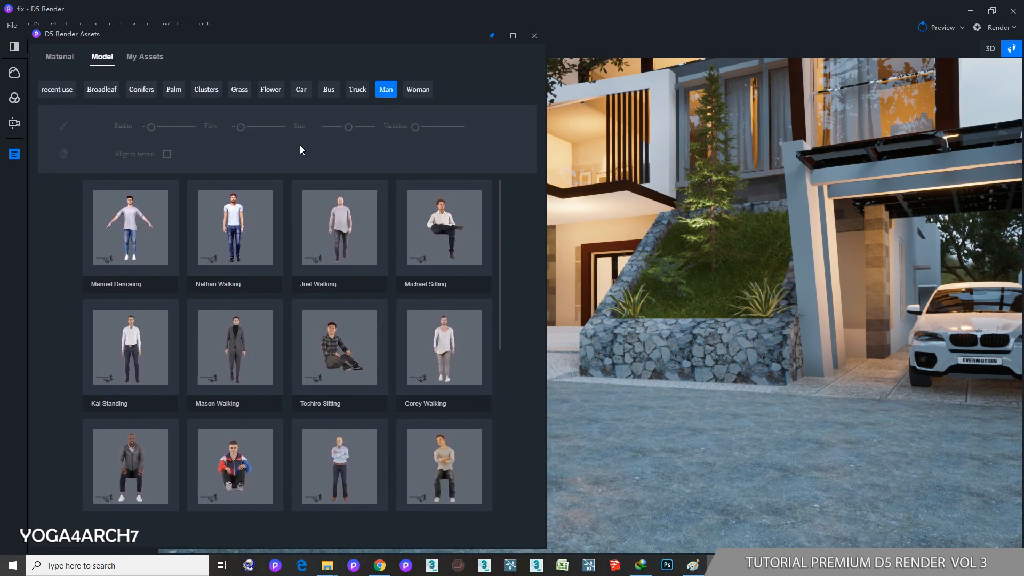
scroll(403, 362, down, 4)
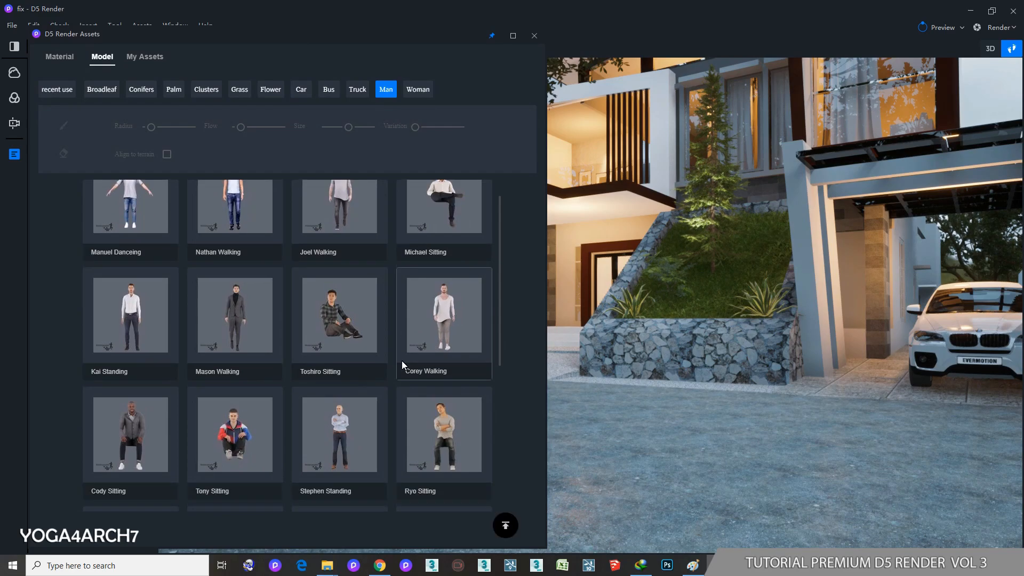
scroll(402, 361, down, 2)
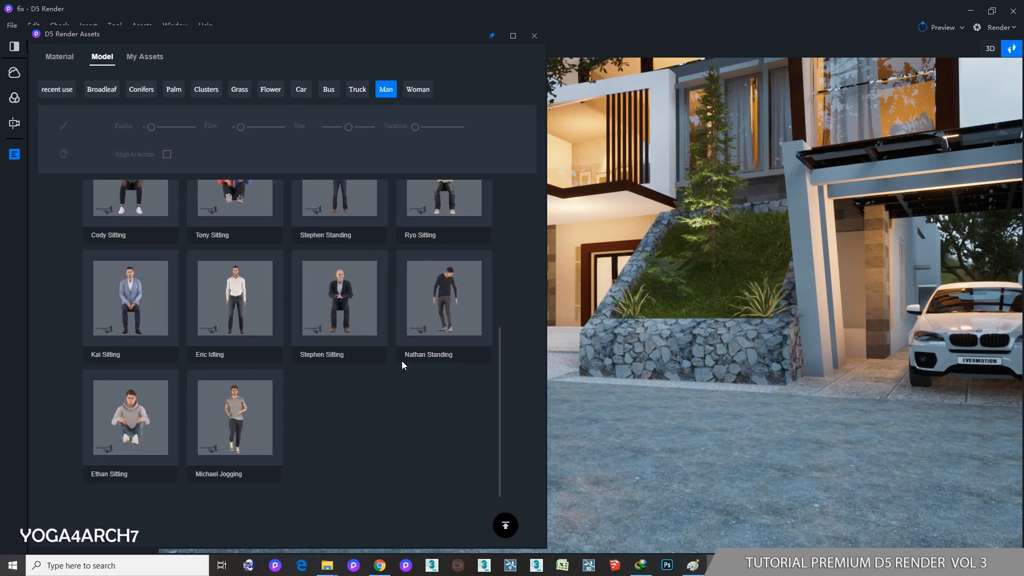
scroll(402, 361, up, 2)
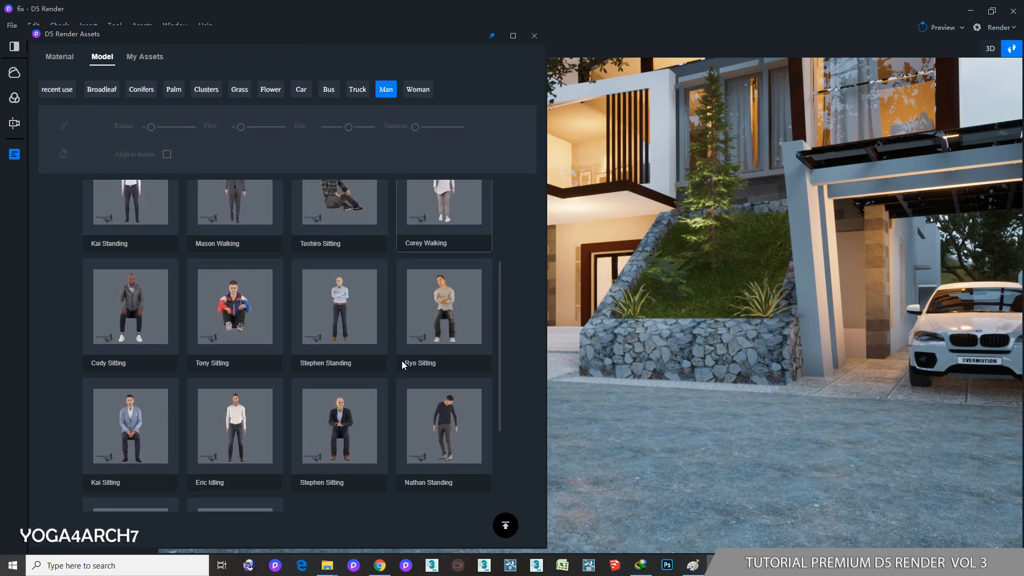
scroll(402, 360, up, 2)
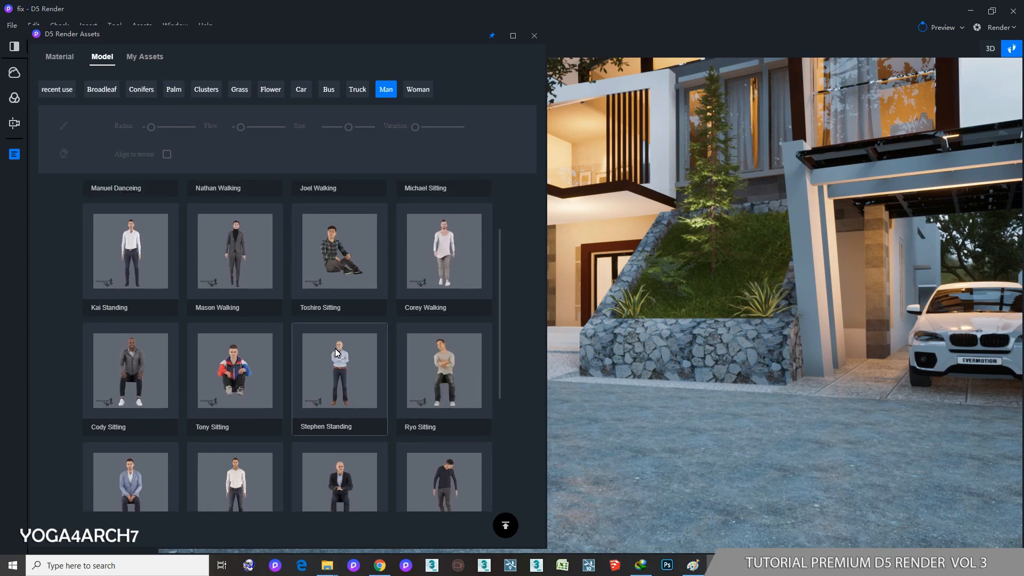
click(244, 273)
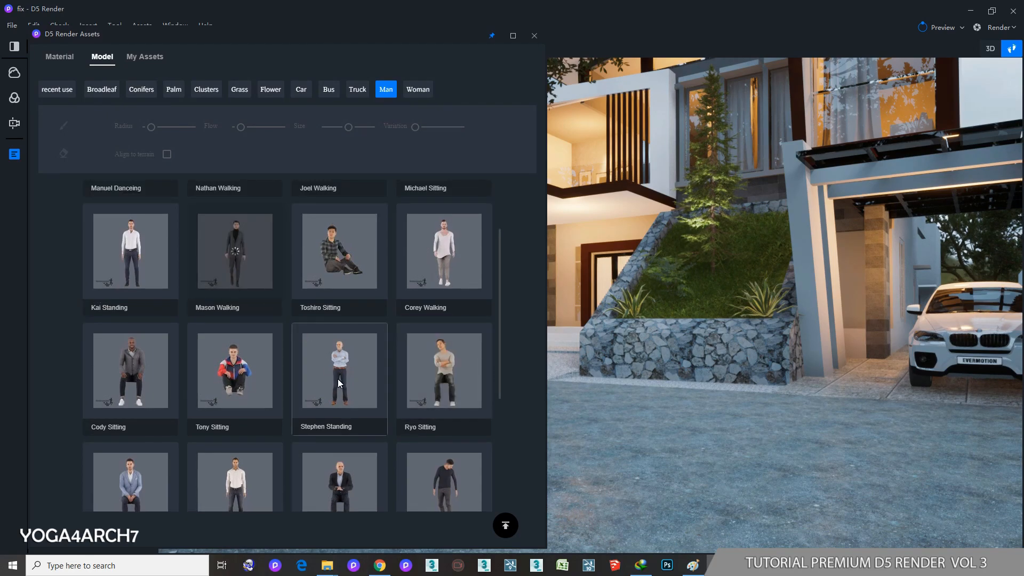
scroll(340, 383, up, 2)
click(137, 356)
Place the Joel Walking model on the road and move it in front of the planter near the black car
click(355, 246)
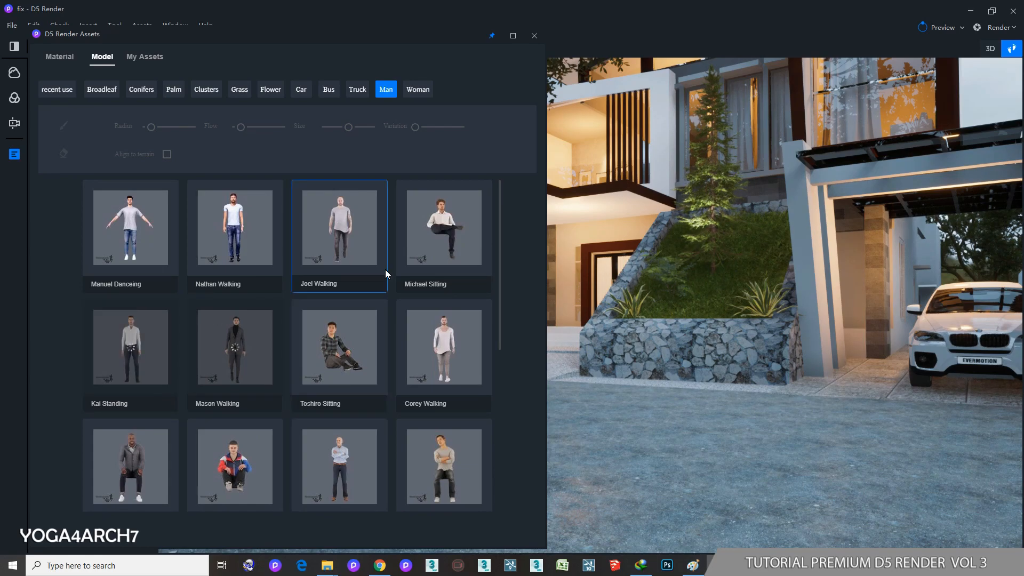
click(584, 388)
click(535, 35)
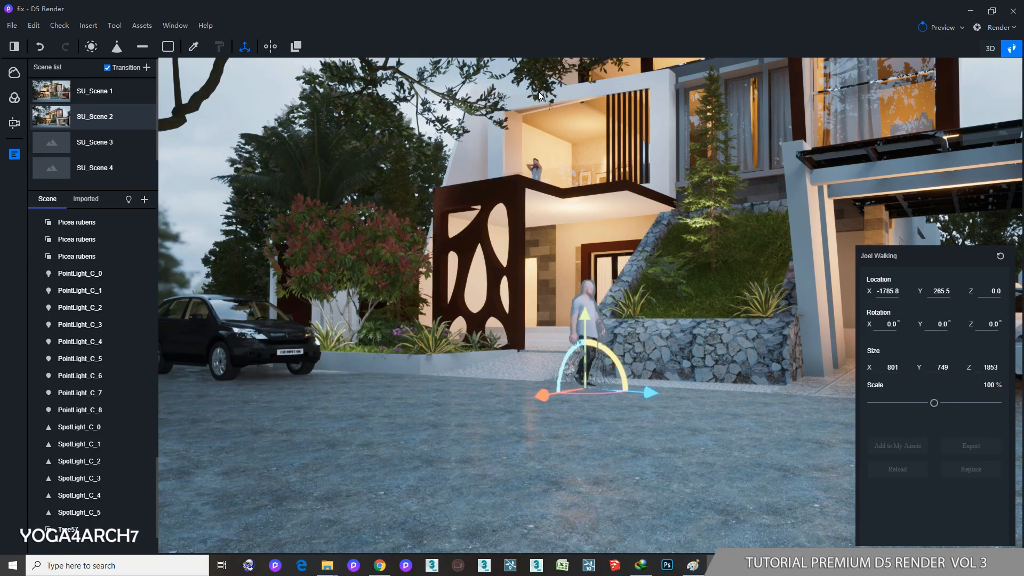
drag(648, 395, 437, 357)
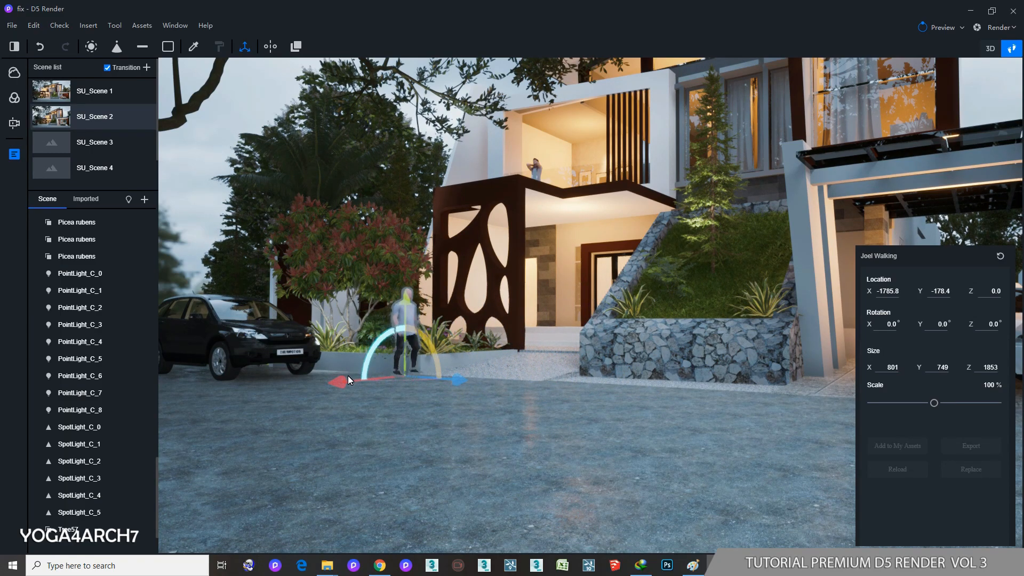
click(549, 409)
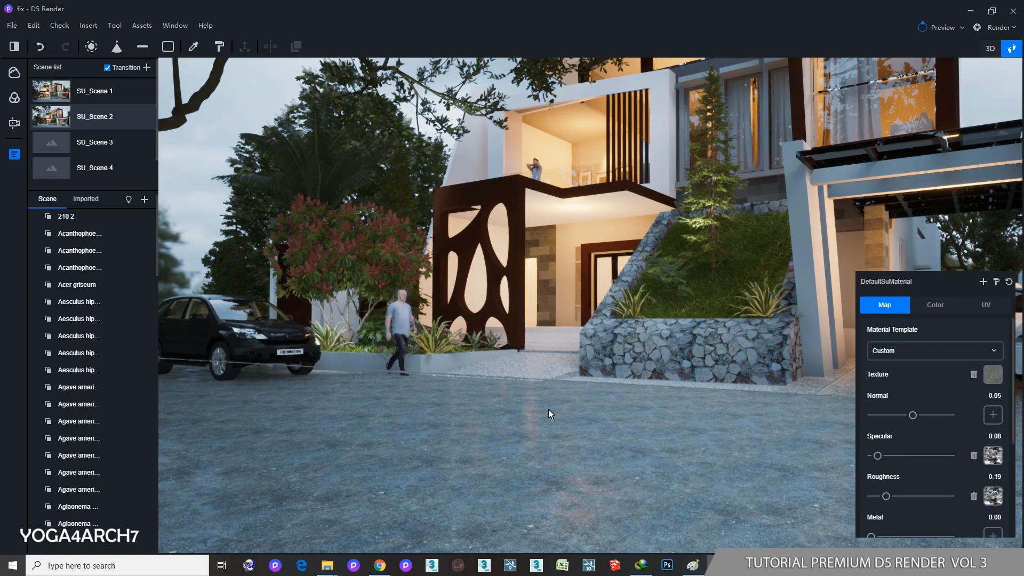
Restore the SU_Scene 2 view and, in video rendering mode, update the clip's scene1 to that view
click(59, 117)
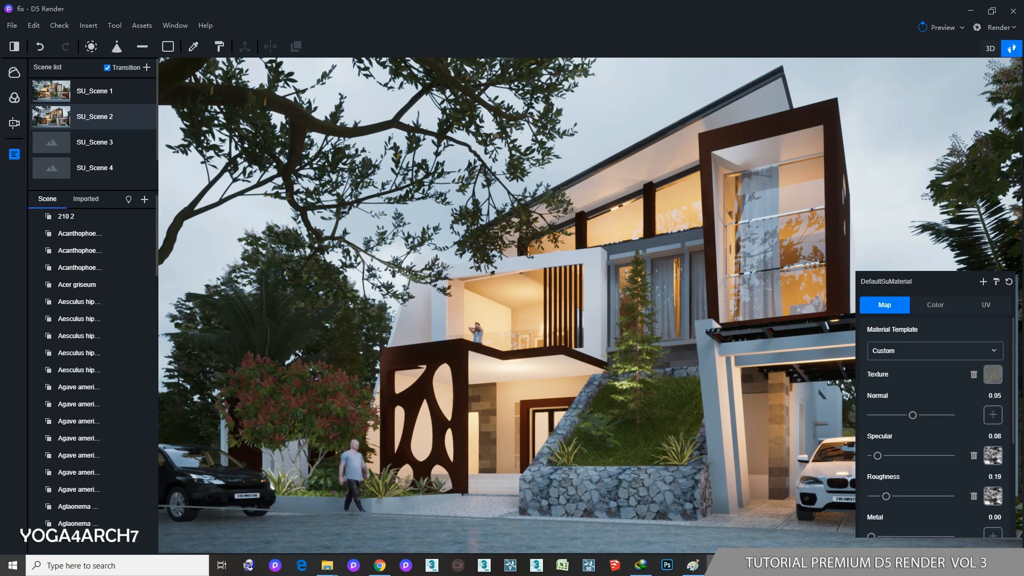
click(998, 28)
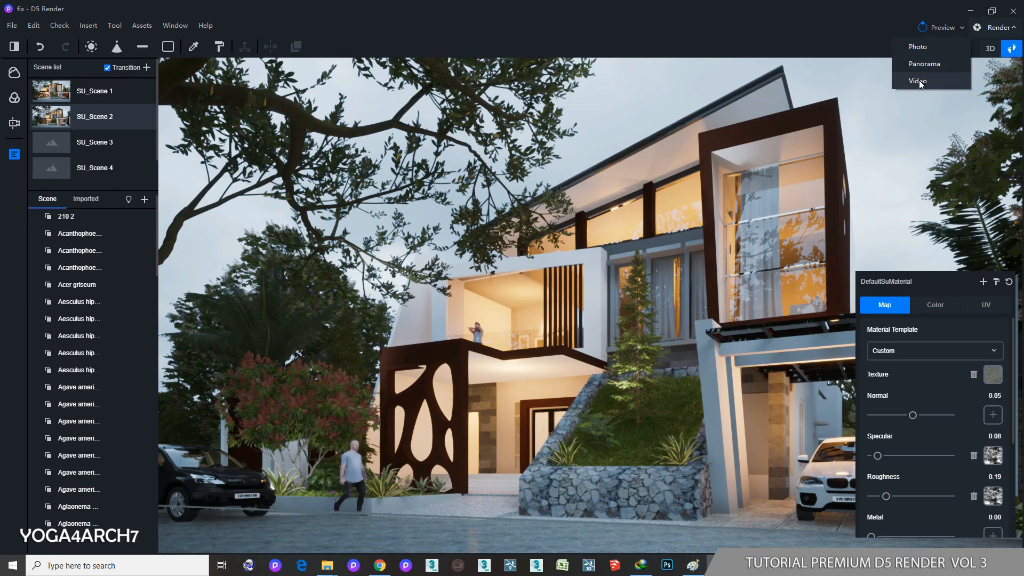
click(919, 81)
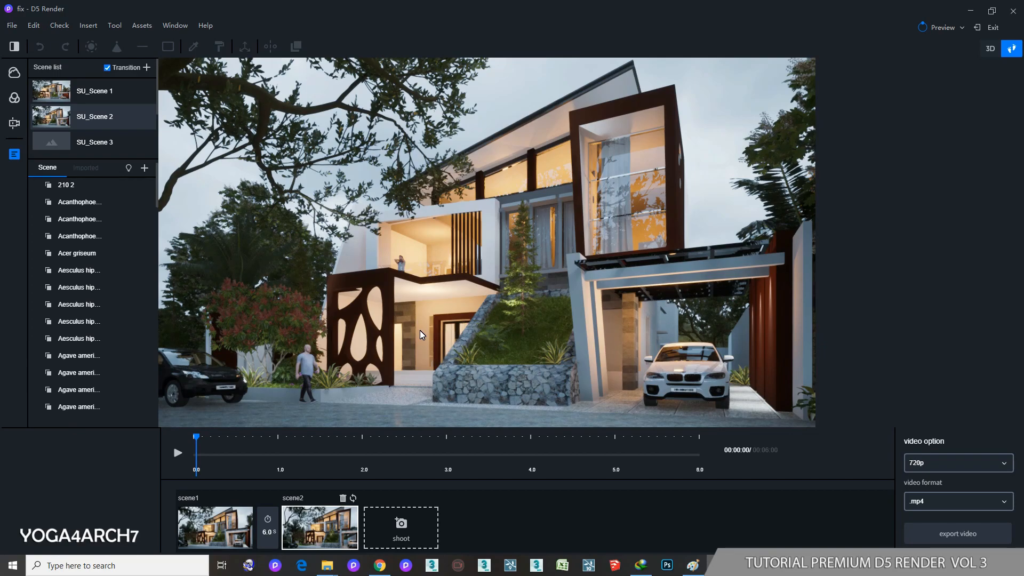
click(248, 498)
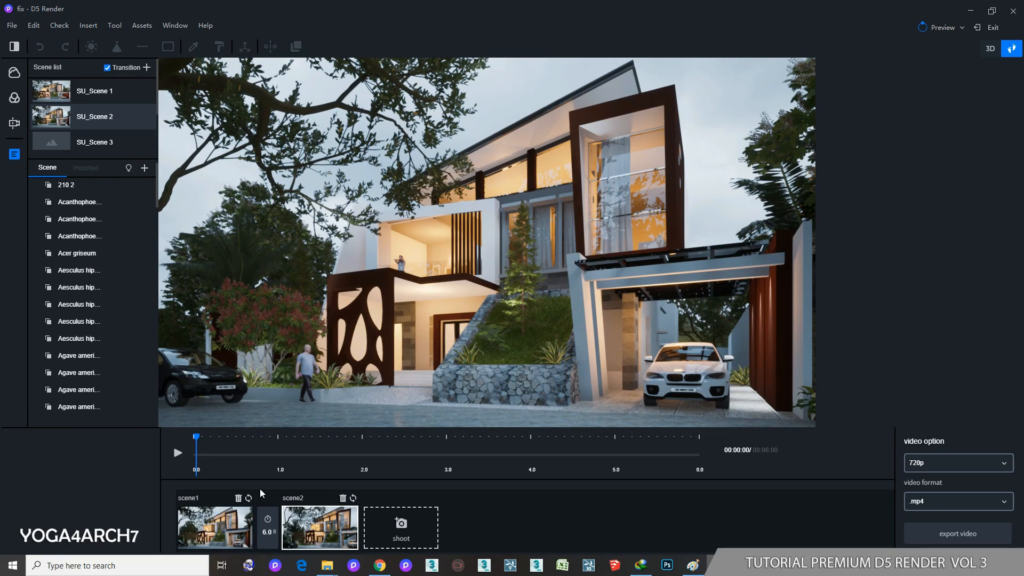
Add a keyframe for the walking man at 0.0 s and update the clip's scene2 to a slightly closer view
click(306, 370)
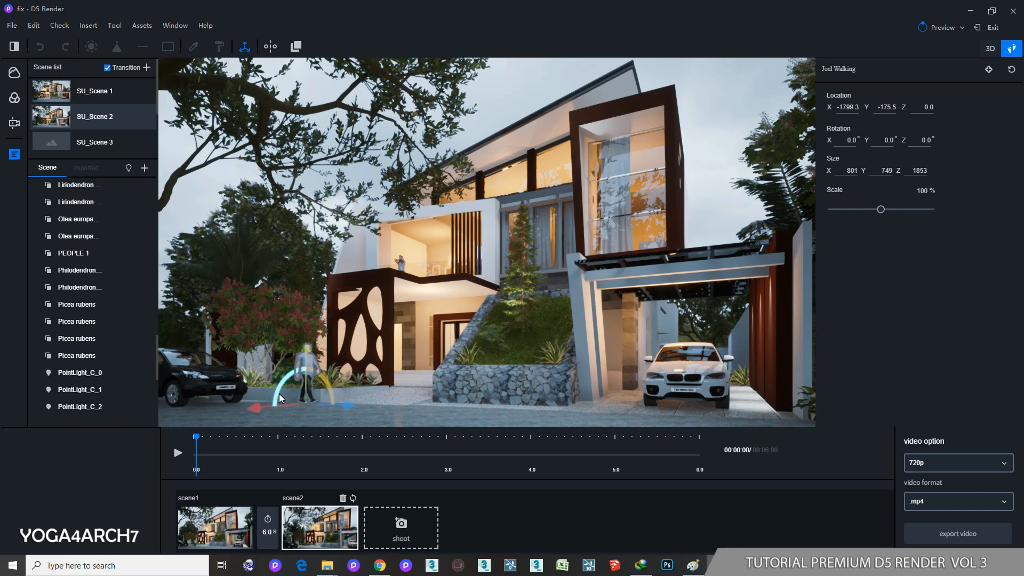
click(988, 70)
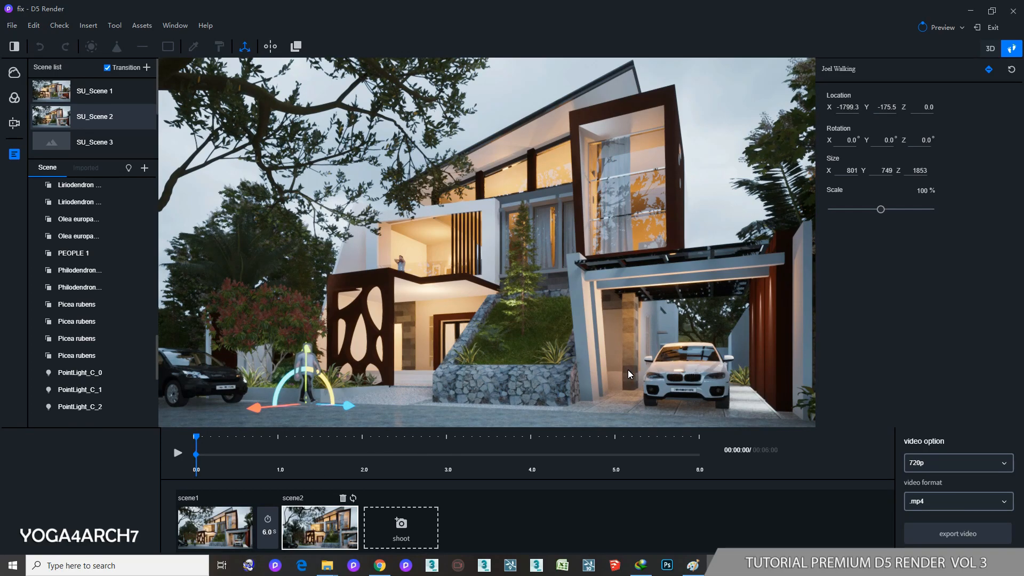
scroll(628, 369, up, 2)
scroll(628, 369, up, 2)
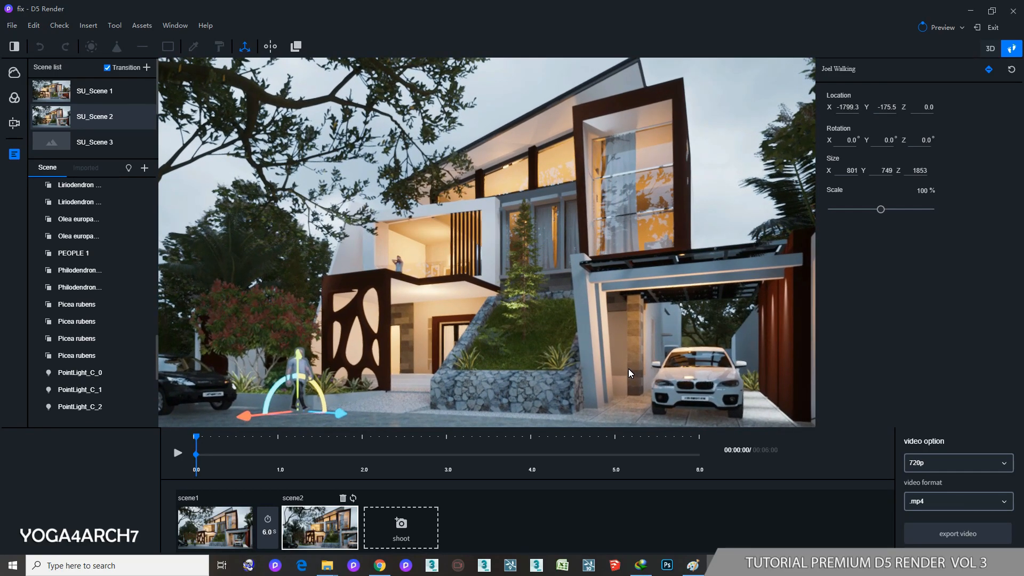
click(353, 498)
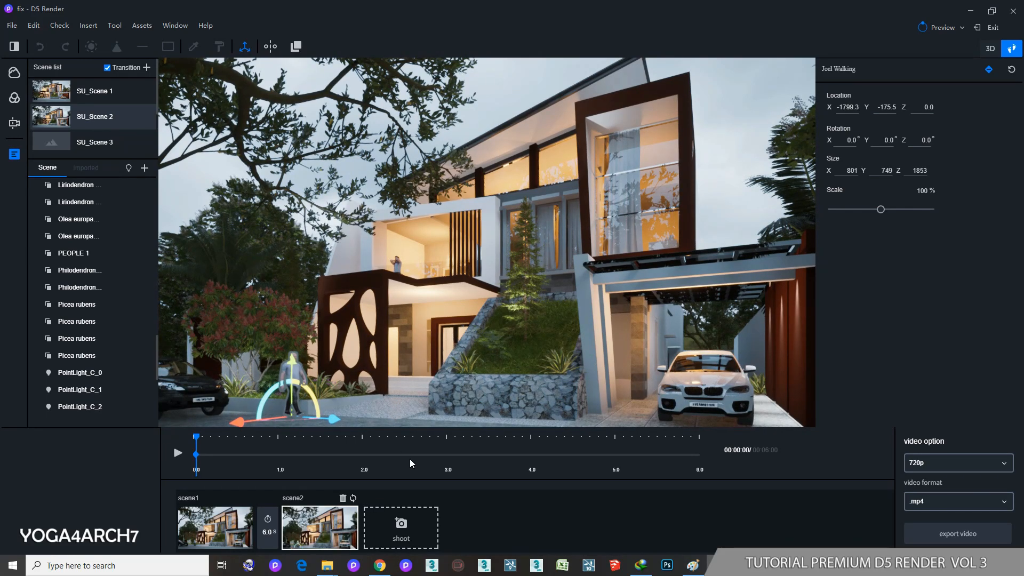
Move the walking man to about Y 405 in front of the stone wall, then preview the clip with scene2 updated
drag(332, 424, 550, 452)
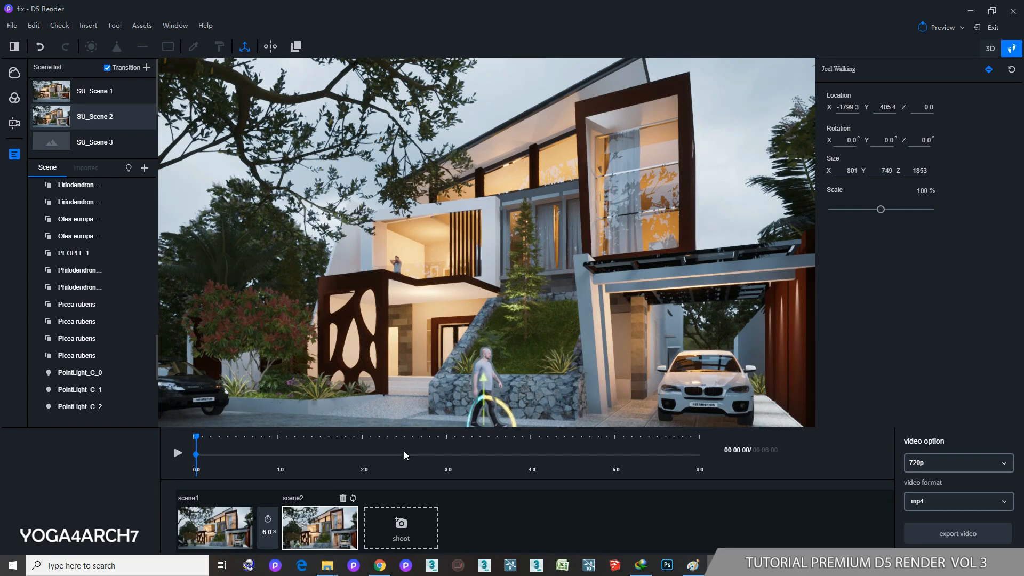
click(353, 498)
click(178, 454)
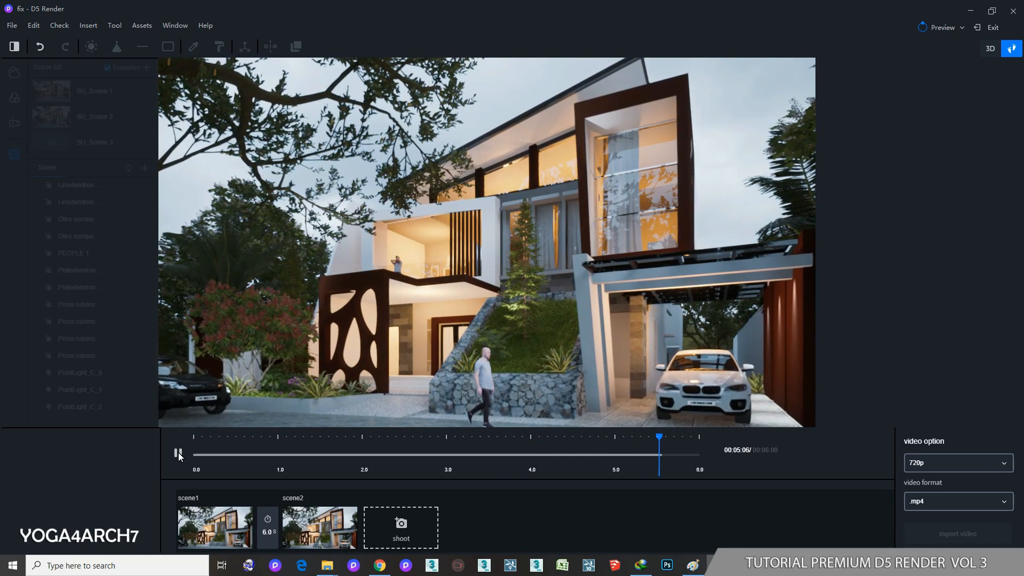
From scene1, move the walking man to about X -1815, Y -132 near the black car and keyframe him at about 3.7 s
click(218, 527)
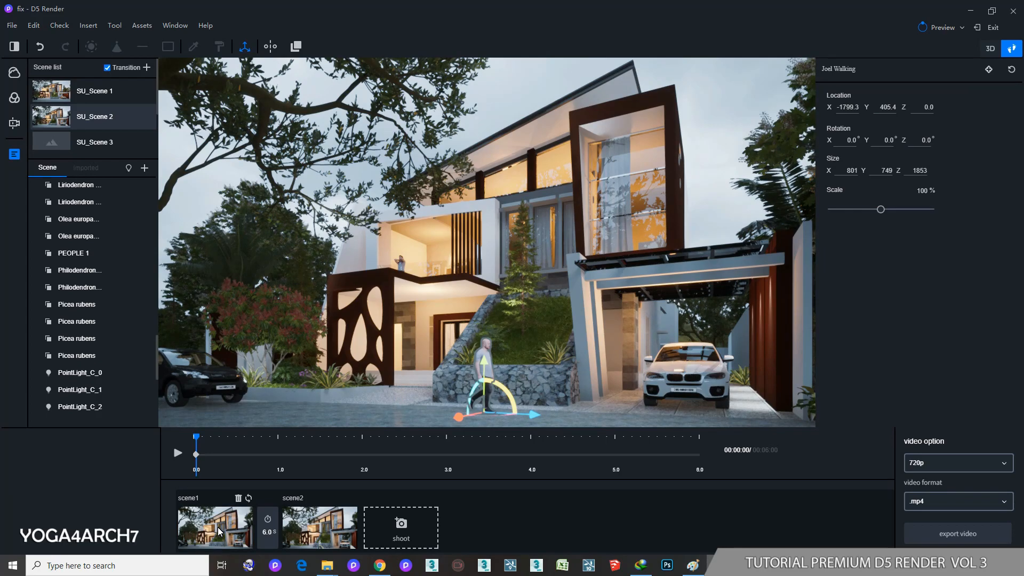
drag(533, 414, 349, 409)
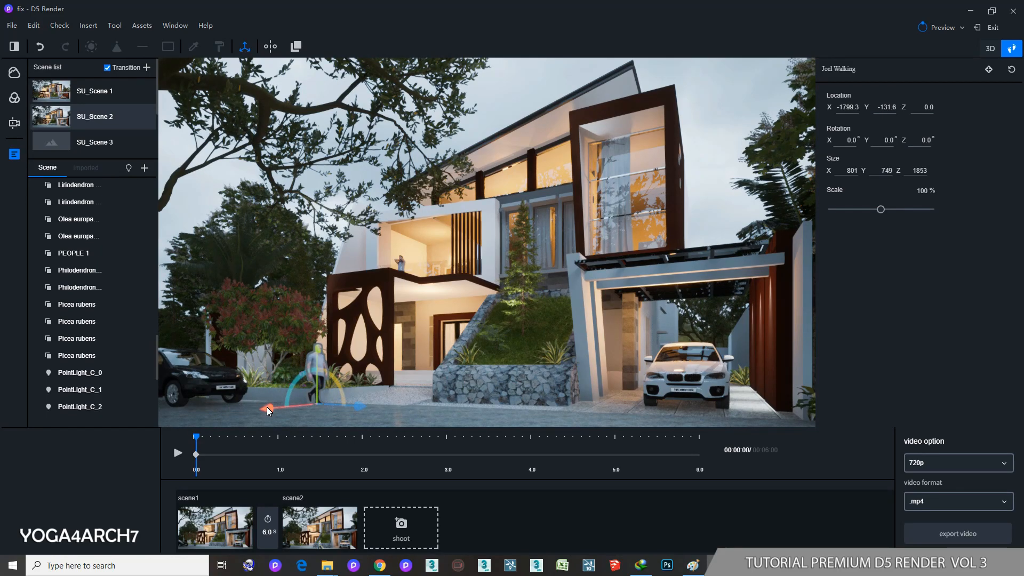
drag(267, 408, 261, 408)
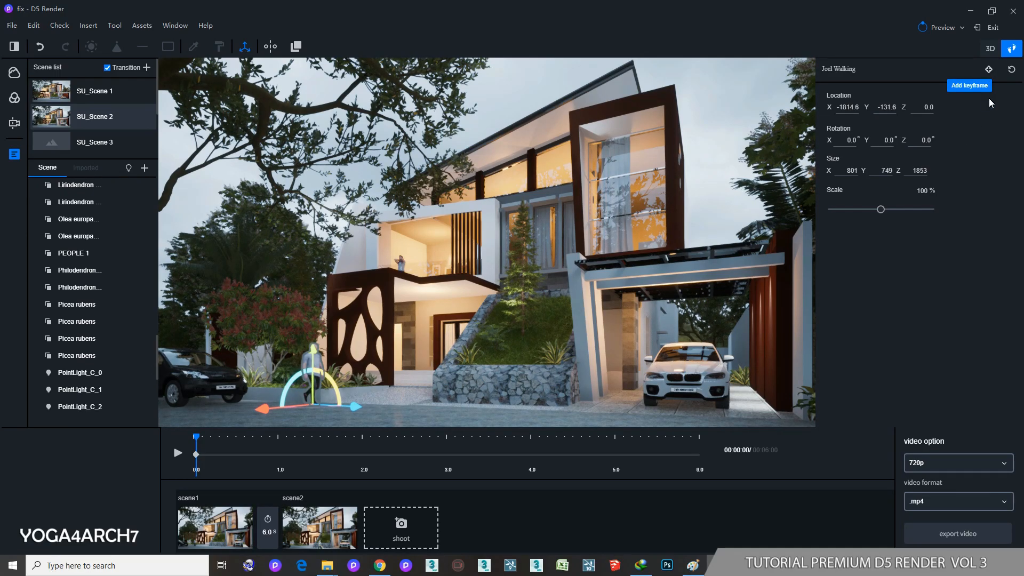
click(178, 453)
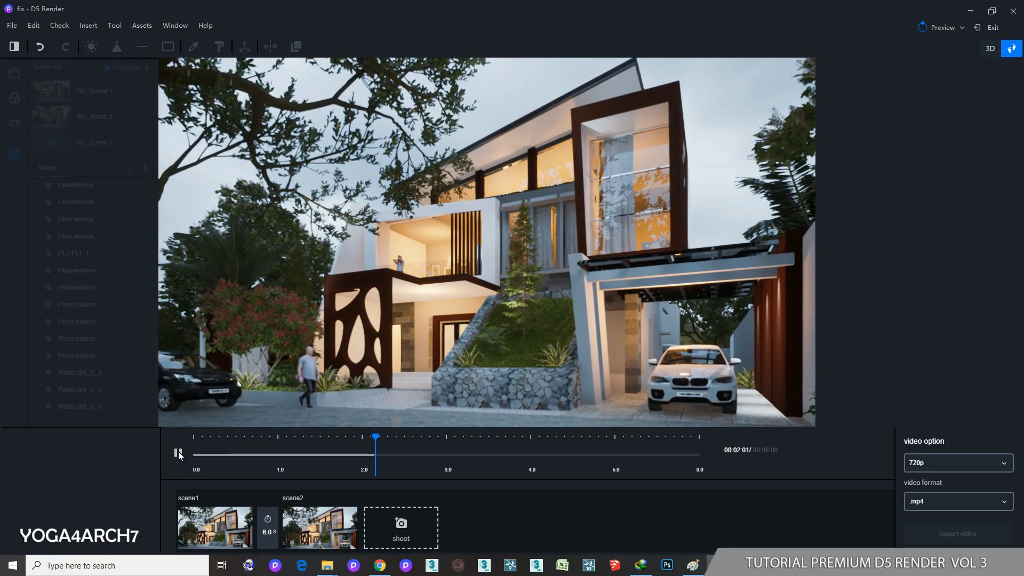
click(178, 453)
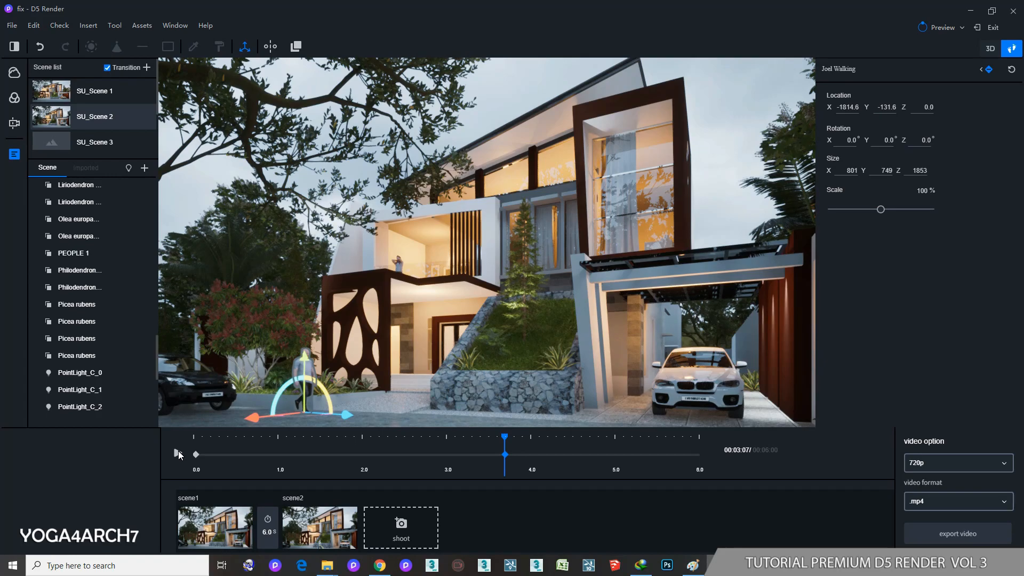
At the 0.0 s keyframe, reposition the walking man to about Y -206 beside the black car and preview the clip
click(982, 70)
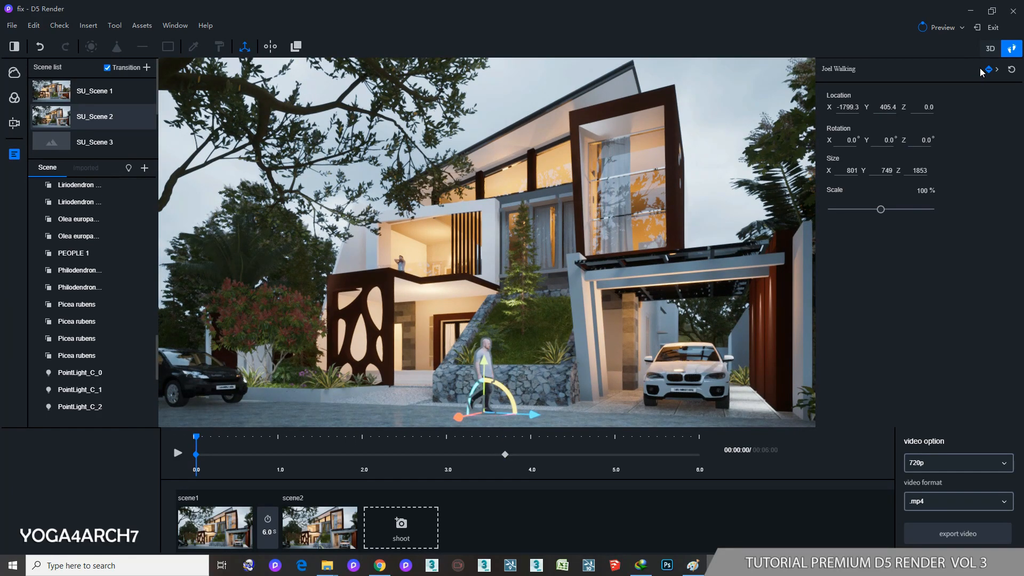
drag(533, 414, 331, 405)
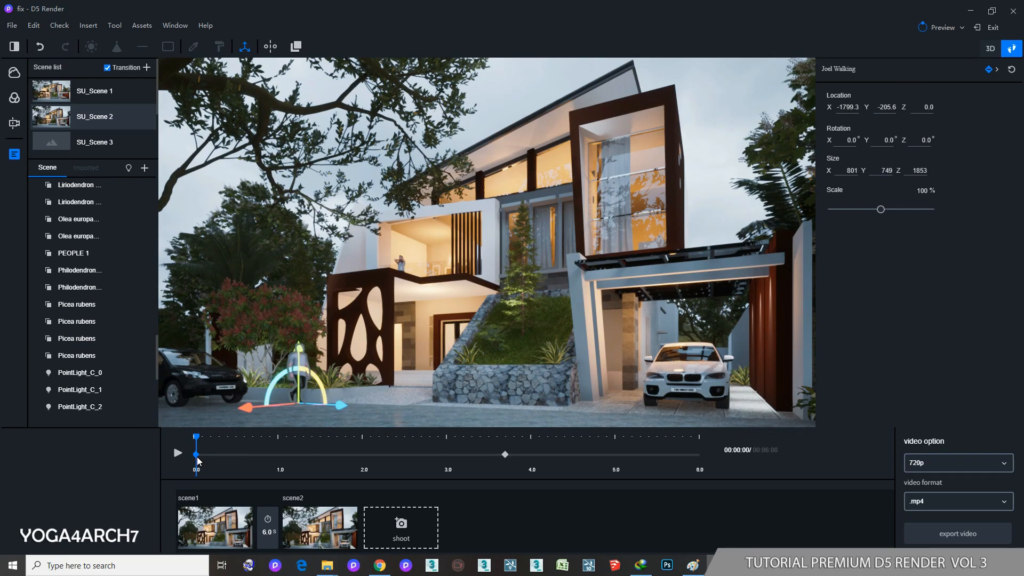
mouse_move(247, 499)
click(178, 453)
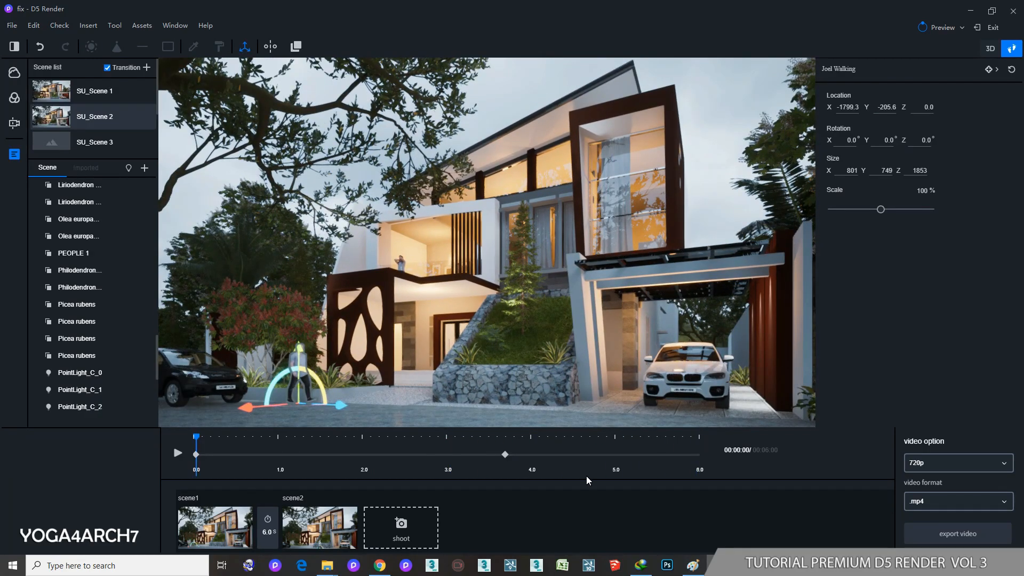
Shift the second keyframe to the clip's end at 6.0 s, set the man to about Y 492 there, and preview the walk
drag(507, 455, 689, 467)
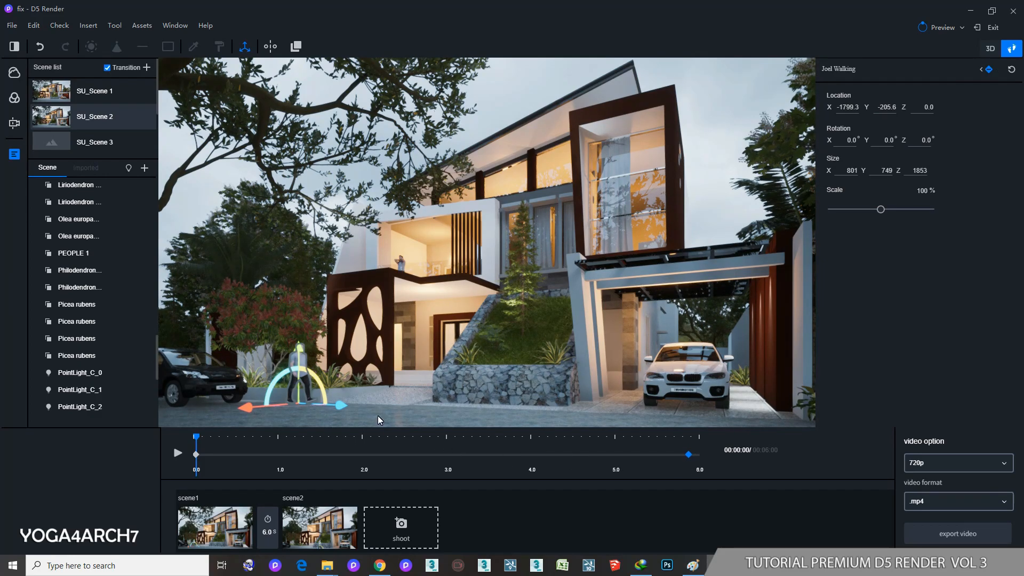
drag(342, 405, 594, 437)
drag(690, 458, 703, 459)
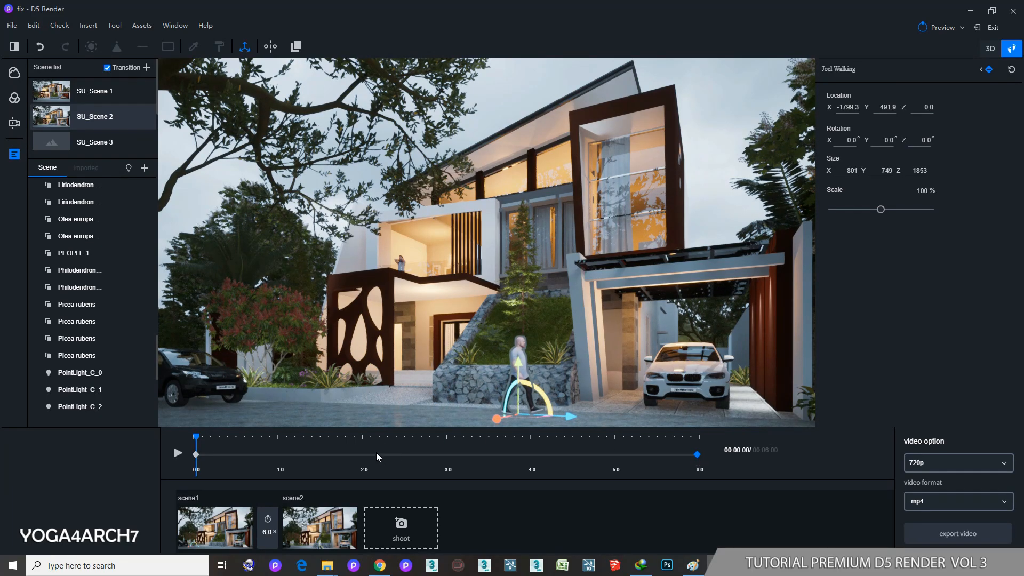
mouse_move(352, 505)
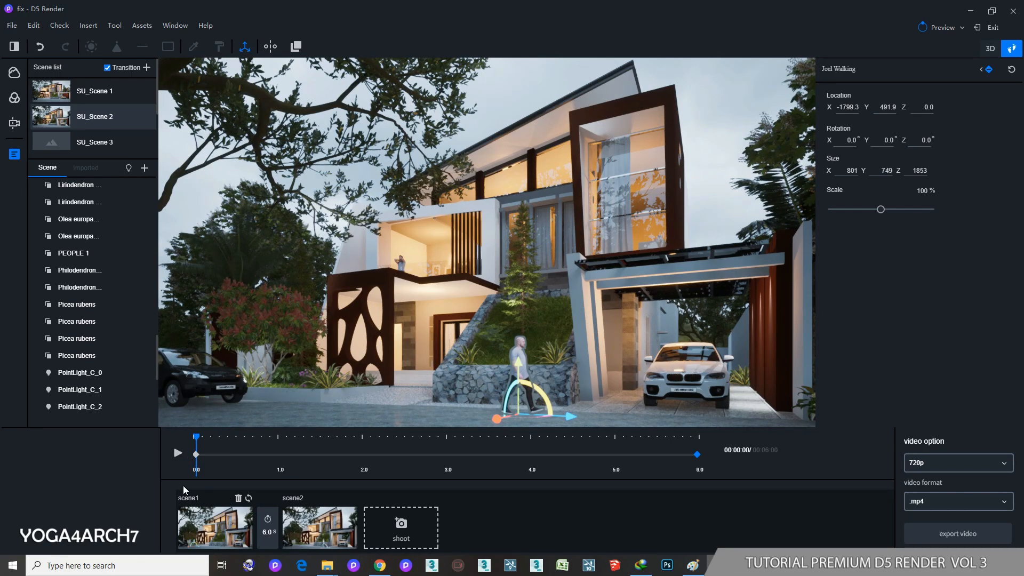
click(178, 454)
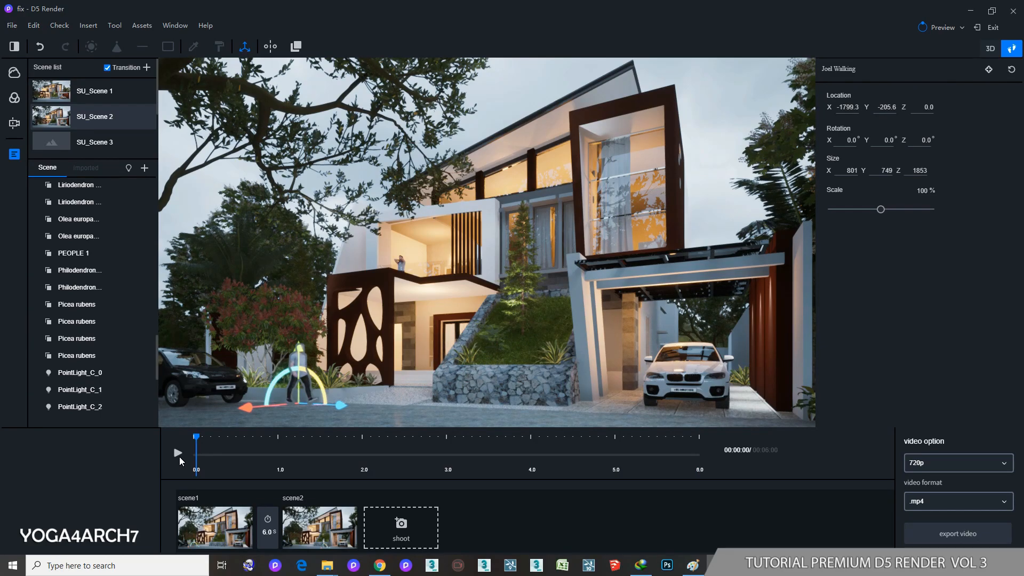
click(178, 453)
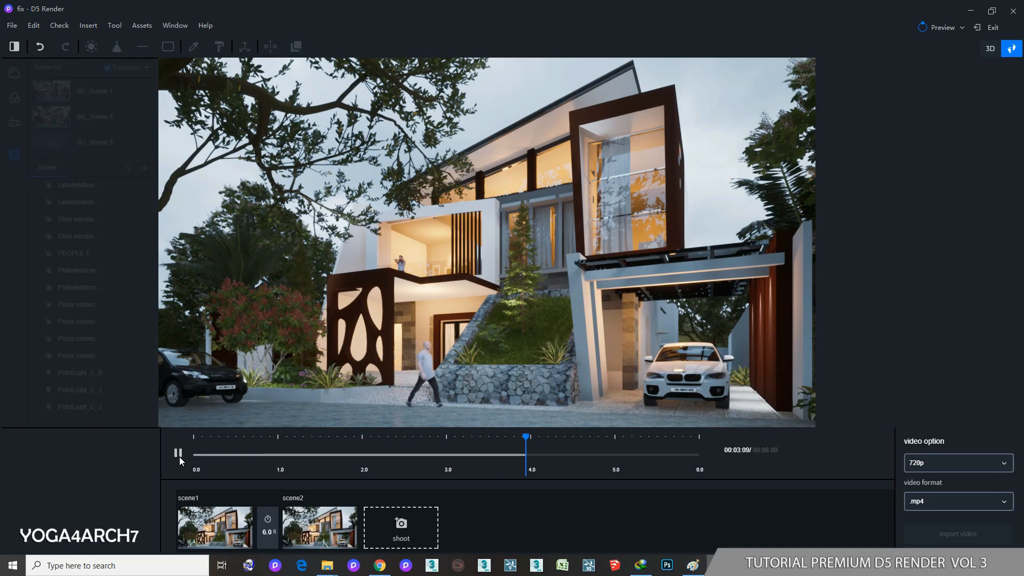
click(178, 454)
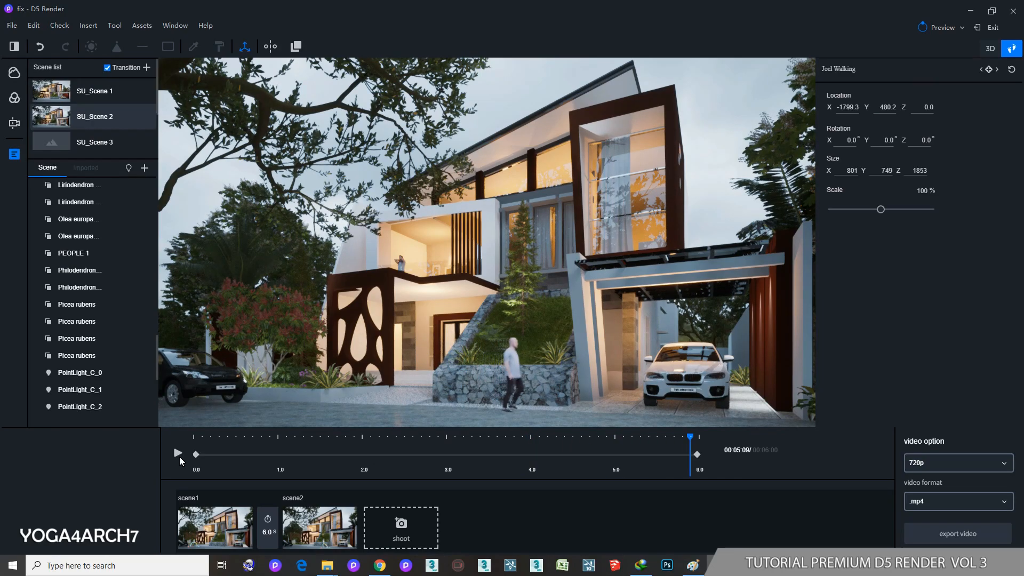
Update scene2 to a closer view of the house and carport, then preview the clip from the start
click(330, 545)
scroll(556, 404, up, 3)
right_drag(661, 341, 663, 375)
scroll(662, 375, up, 2)
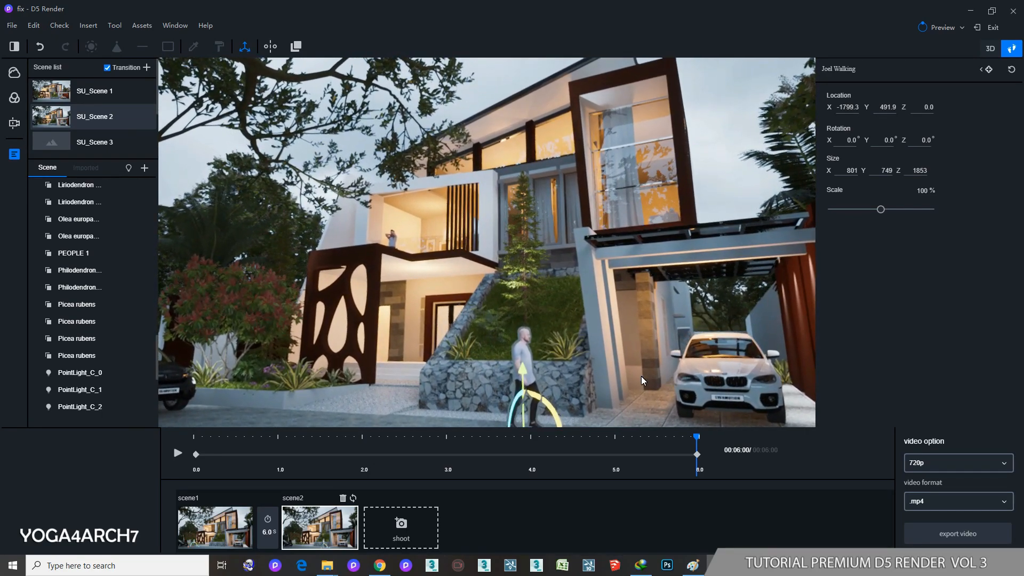
click(353, 498)
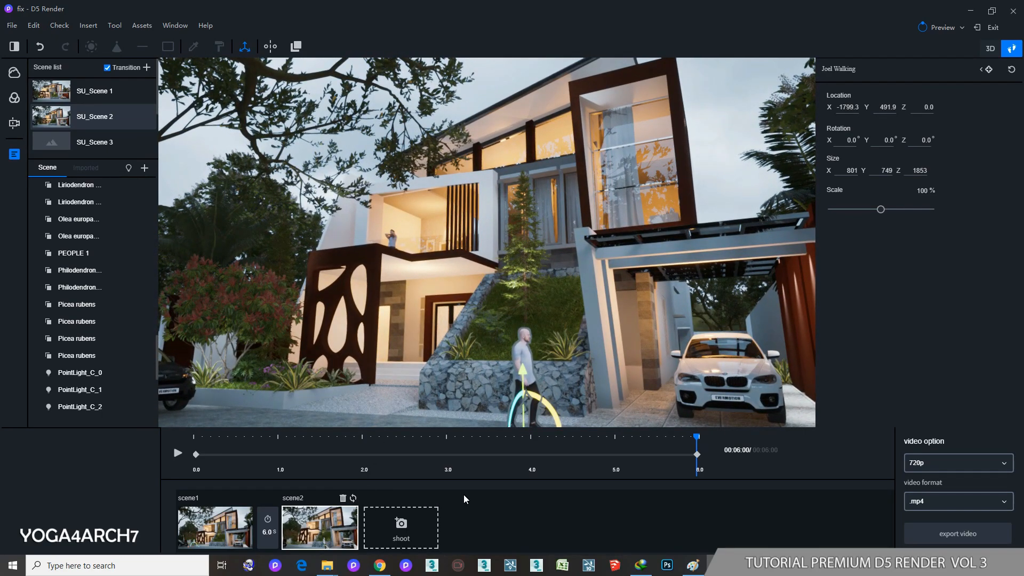
click(296, 518)
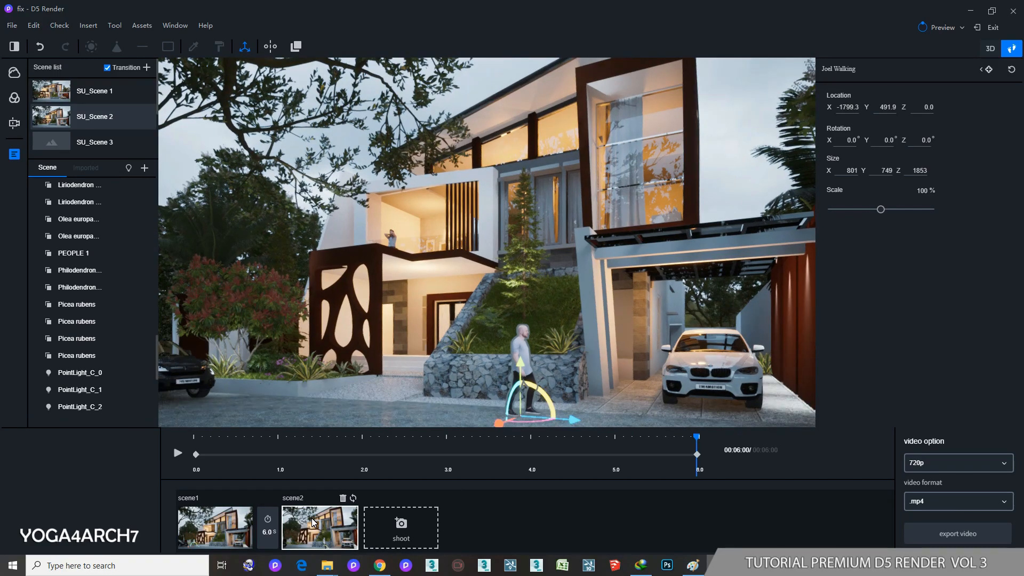
click(352, 499)
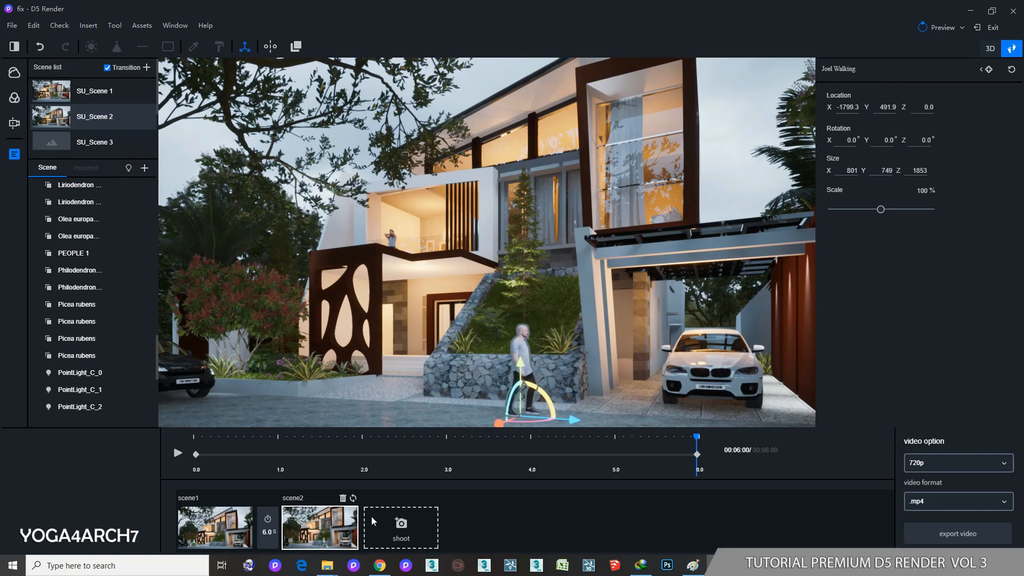
click(177, 454)
click(178, 454)
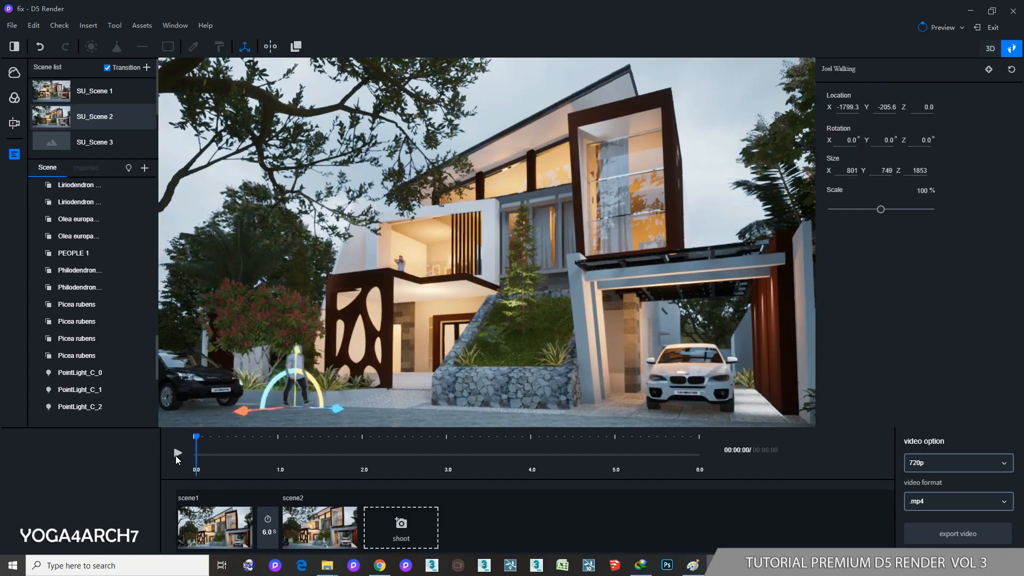
click(177, 454)
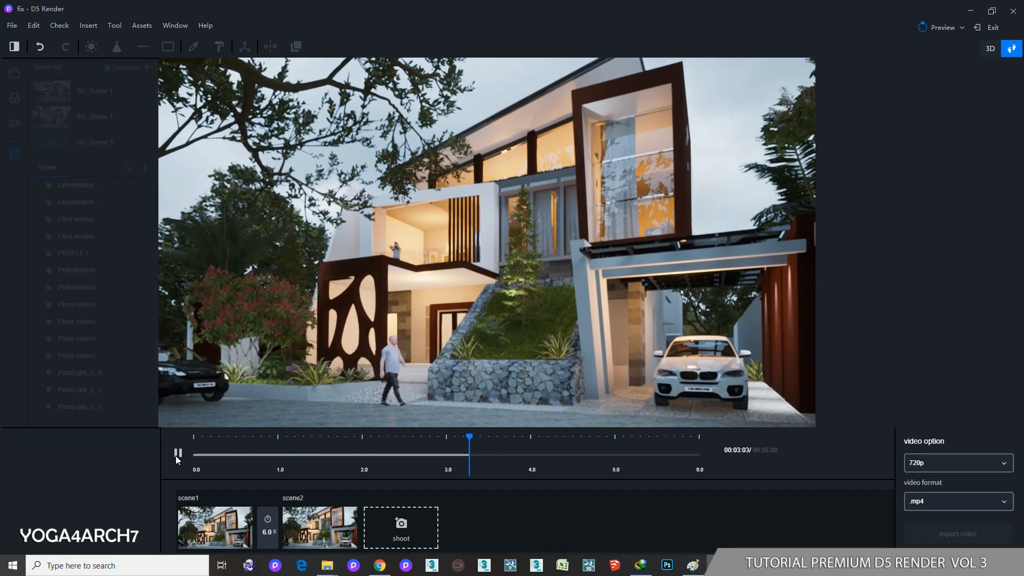
click(178, 454)
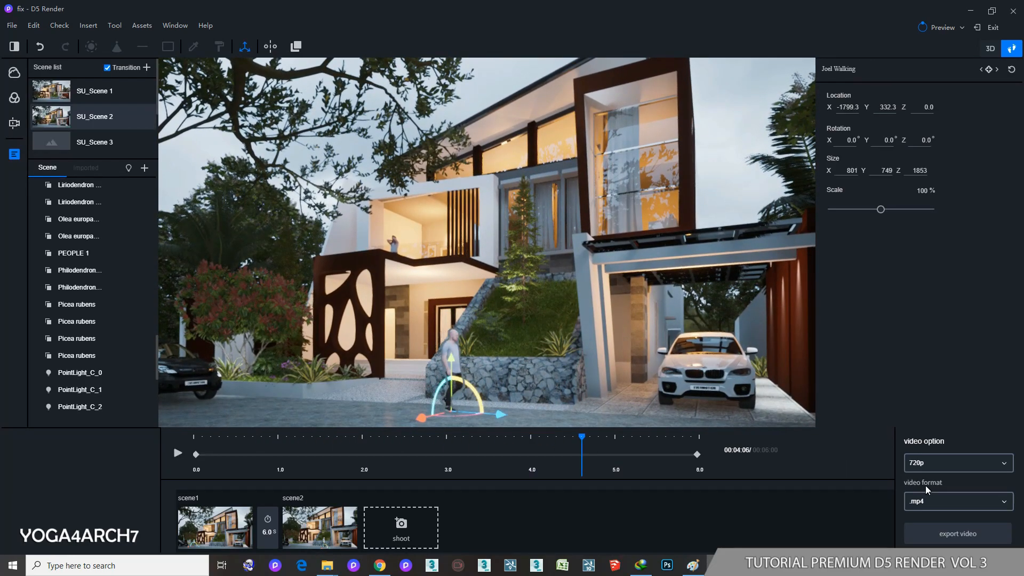
Set the video resolution to 1080p and start the video export in .mp4 format
click(958, 463)
click(939, 498)
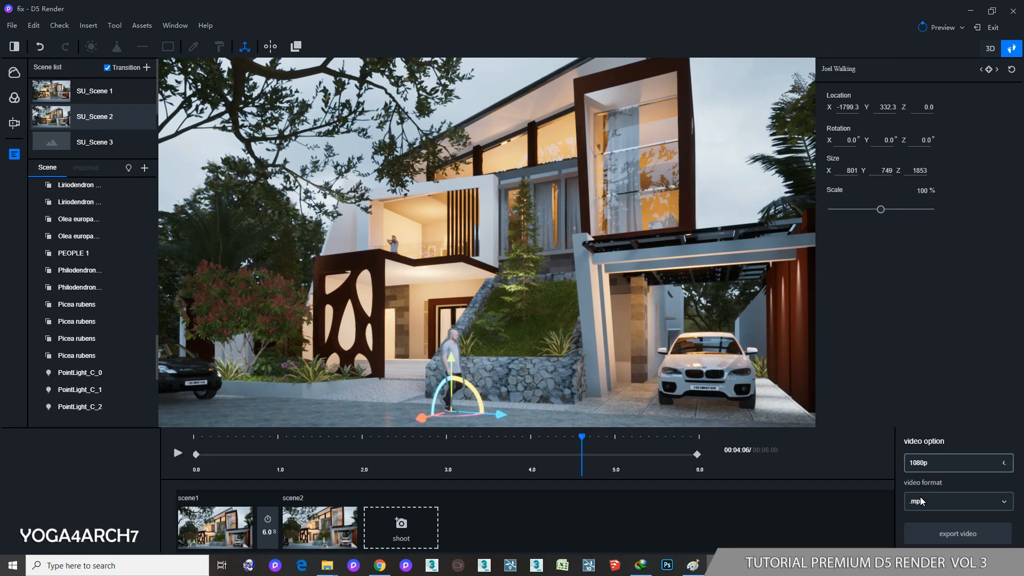
click(963, 533)
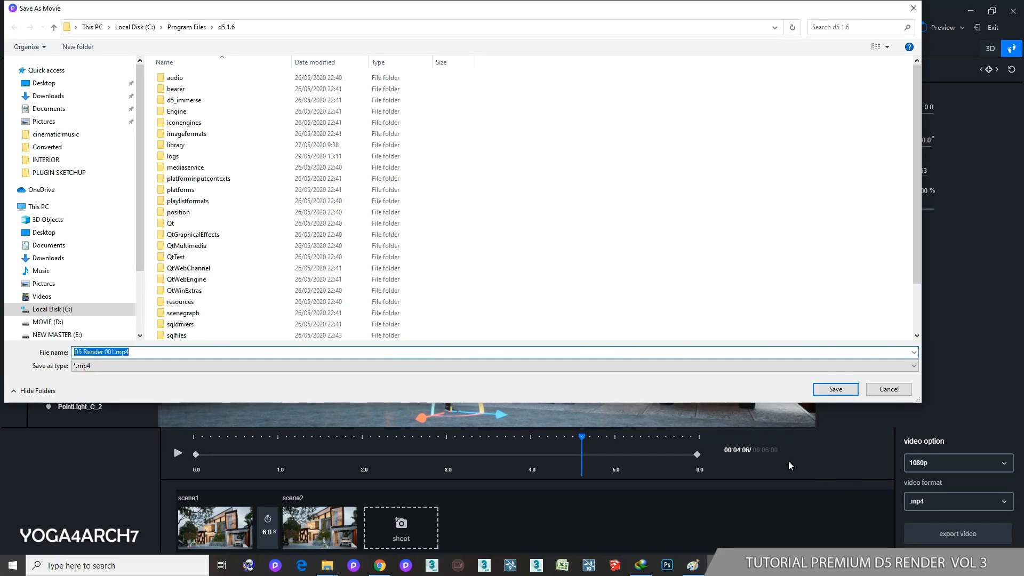
Create an EXTERIOR folder inside TUTORIAL PREMIUM D5 RENDER VOL.3 > CLIP on MOVIE (D:) and open it as the save location
click(54, 321)
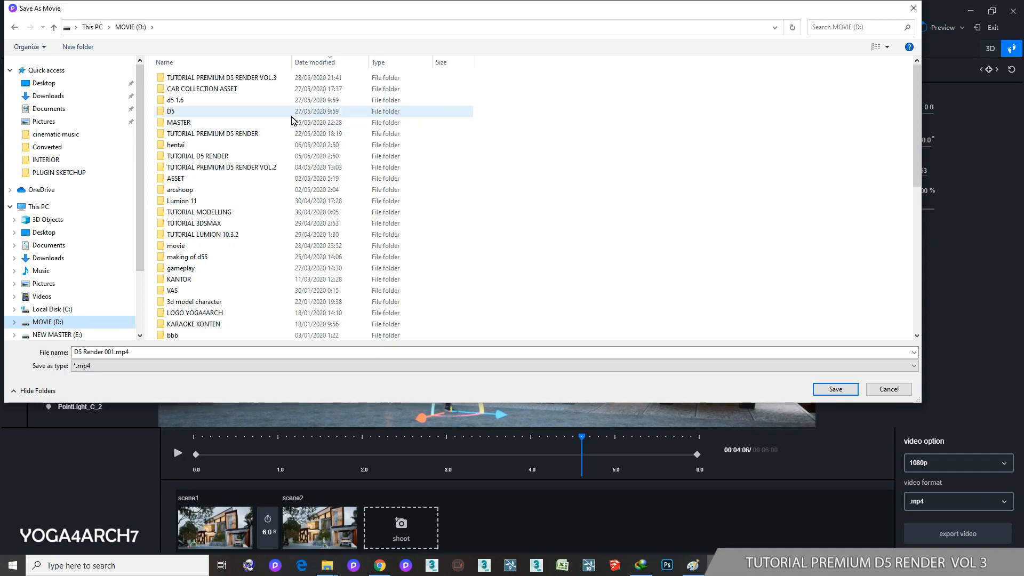
double_click(254, 79)
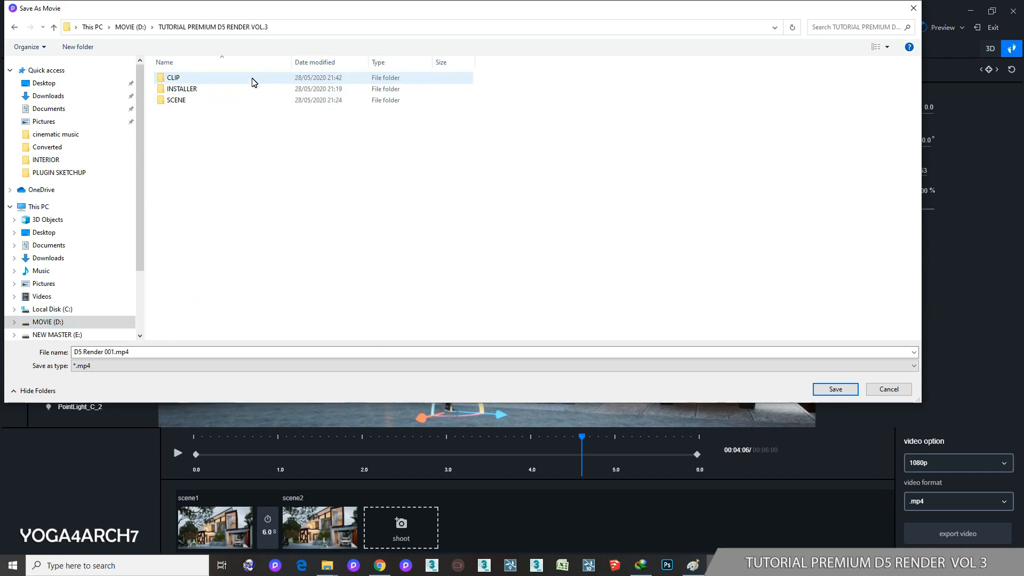
double_click(212, 79)
right_click(289, 177)
mouse_move(395, 291)
click(432, 292)
text(EXTERIOR)
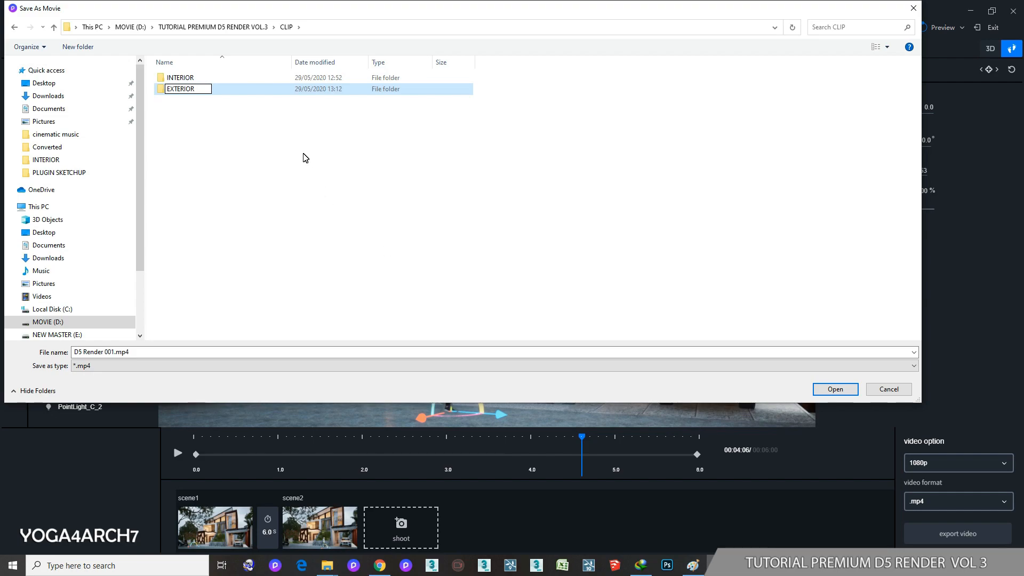
click(208, 94)
click(214, 88)
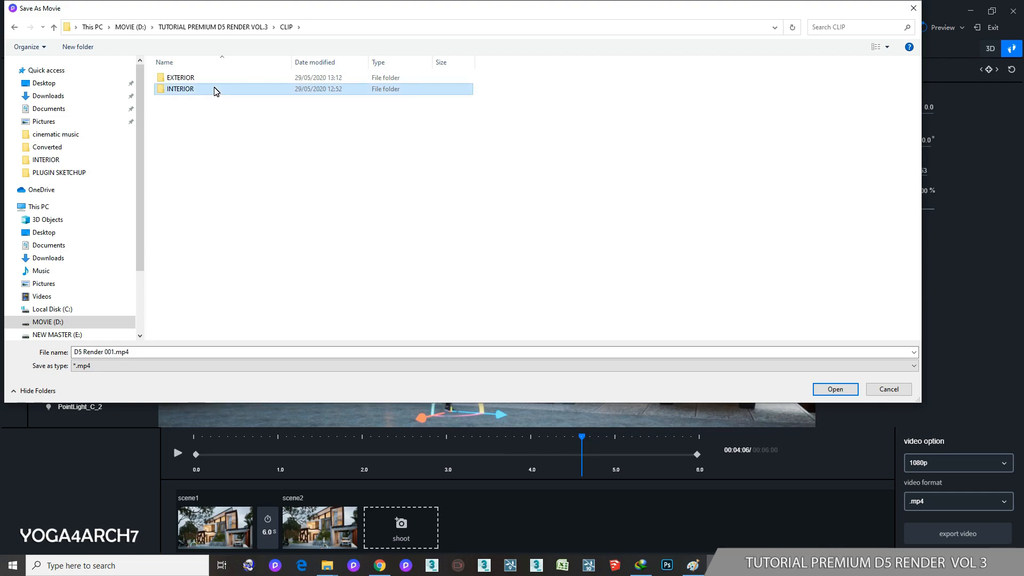
double_click(215, 77)
Name the video file as exterior clip 1 and save it in the EXTERIOR folder
click(216, 352)
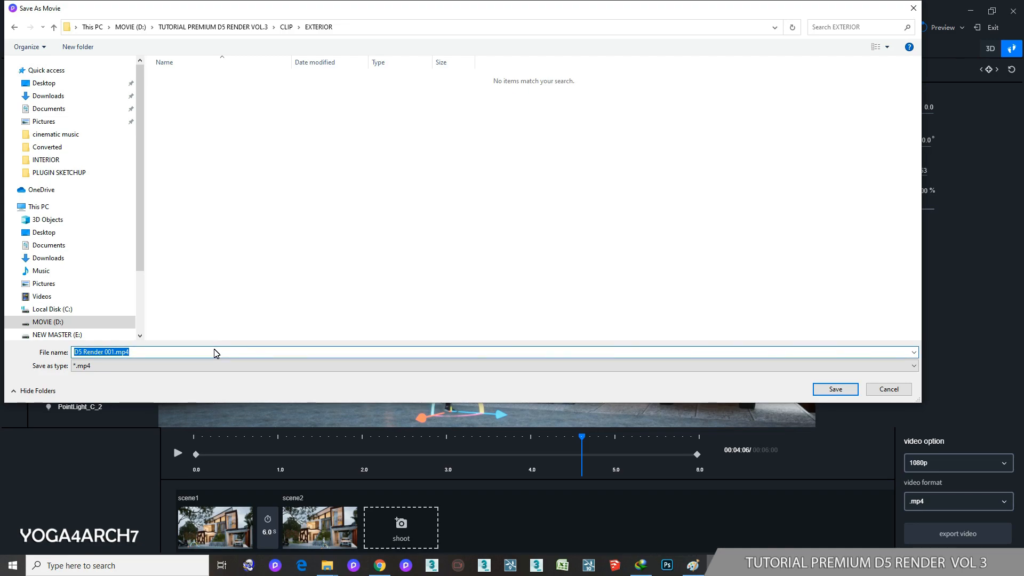
text(CLIP 1 EX)
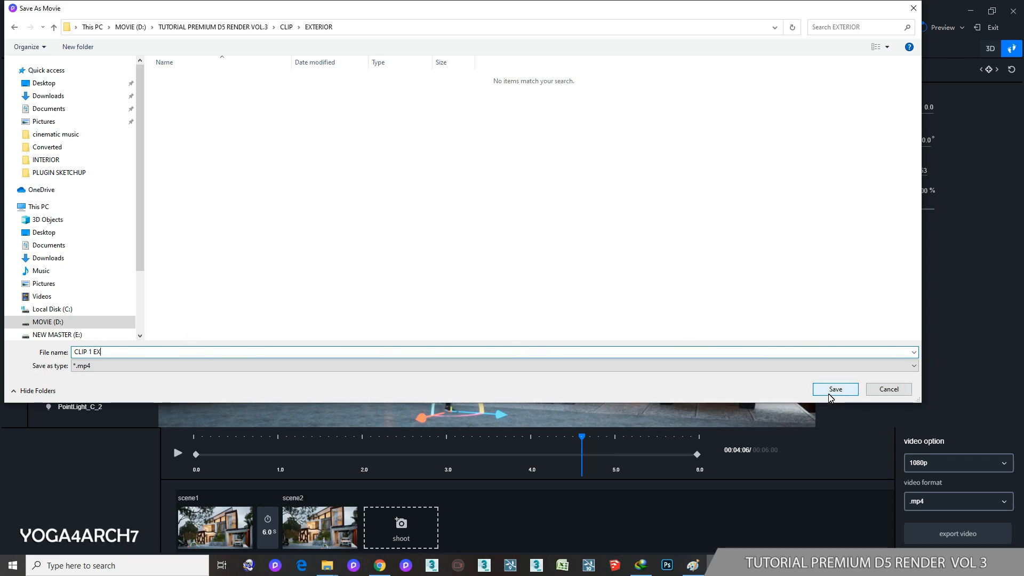
drag(90, 353, 107, 355)
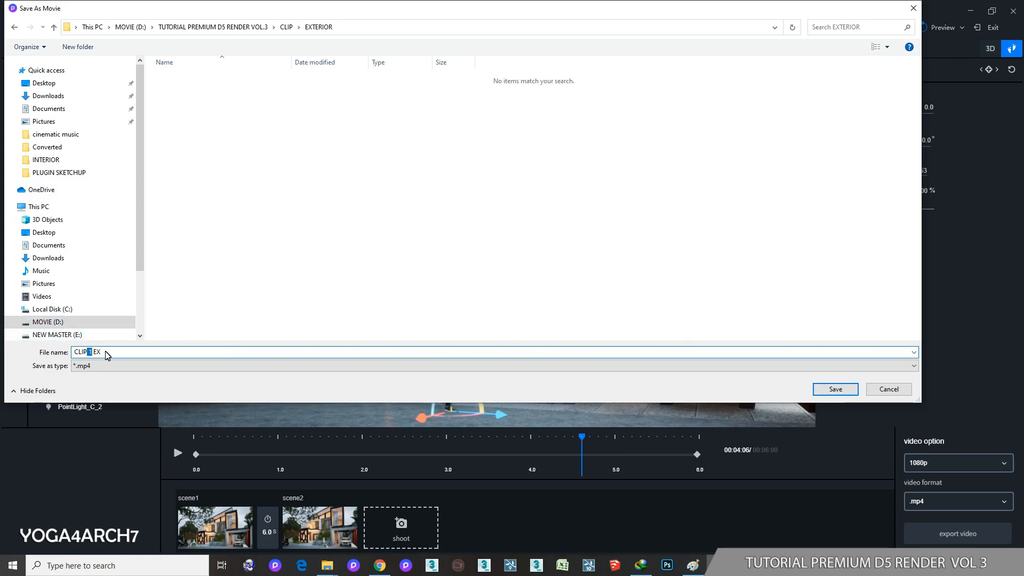
key(BackSpace)
text(EXTEROPR 1)
click(836, 389)
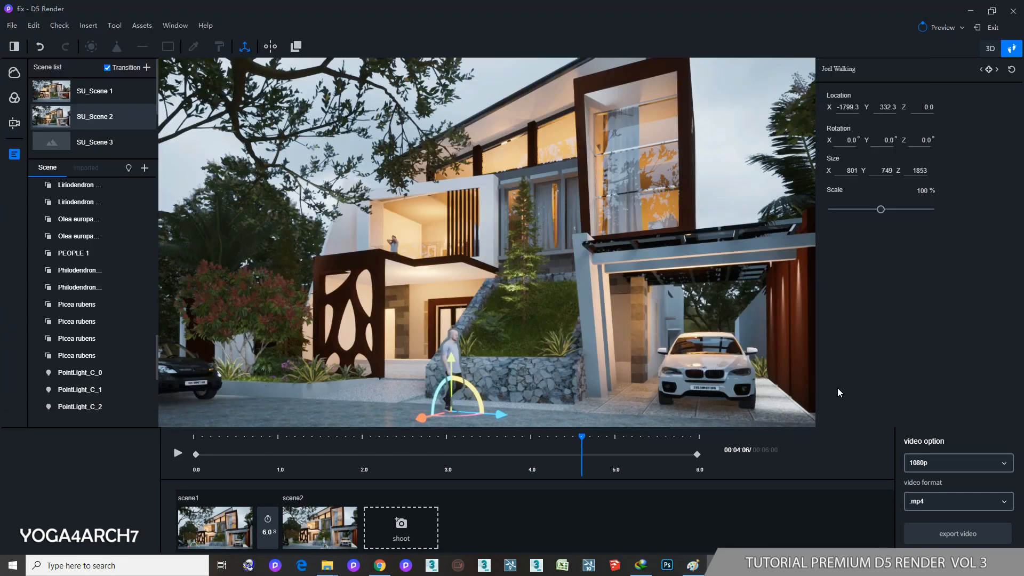